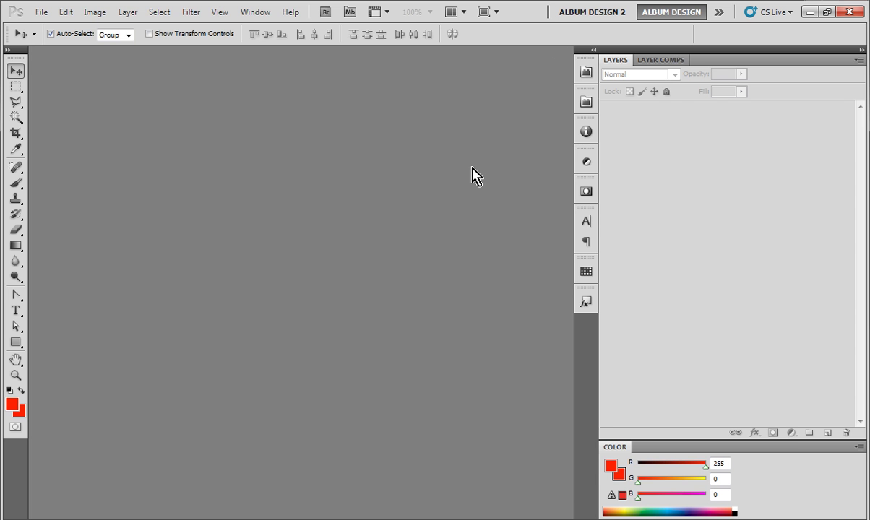
Create a 1024 × 768 pixel document at 300 pixels/inch with a white background and the sRGB IEC61966-2.1 color profile.
{"action": "left_click", "coordinate": [587, 74]}
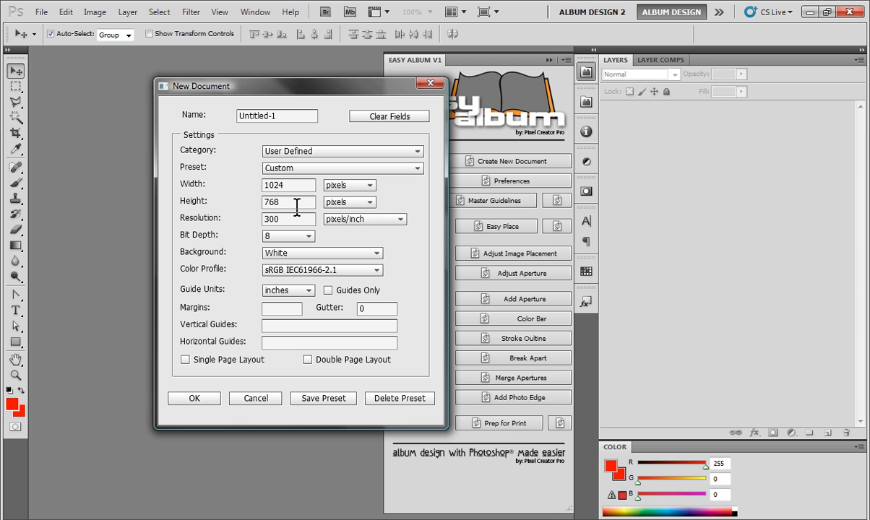
{"action": "left_click", "coordinate": [215, 399]}
{"action": "scroll", "coordinate": [343, 331], "scroll_direction": "down", "scroll_amount": 3}
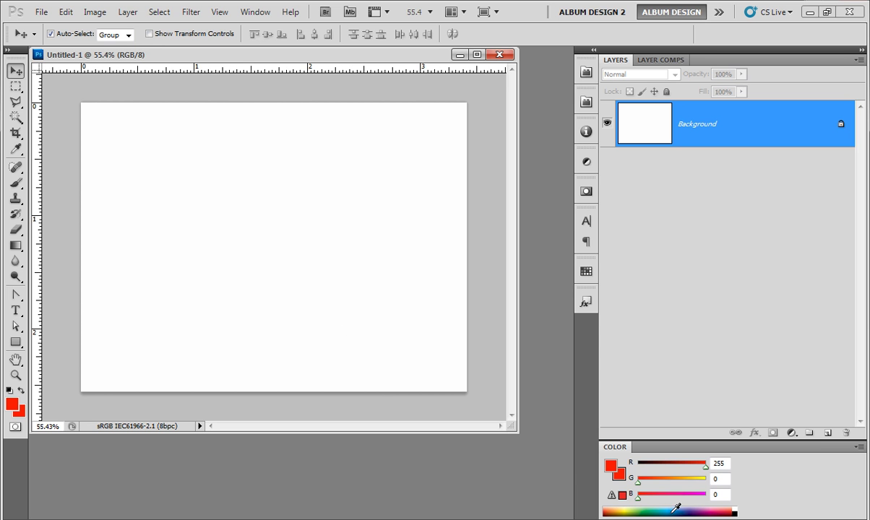
Set the foreground color to blue, select the whole canvas and add an Easy Album aperture that fills it.
{"action": "left_click", "coordinate": [619, 474]}
{"action": "key", "text": "x"}
{"action": "left_click", "coordinate": [162, 13]}
{"action": "left_click", "coordinate": [175, 29]}
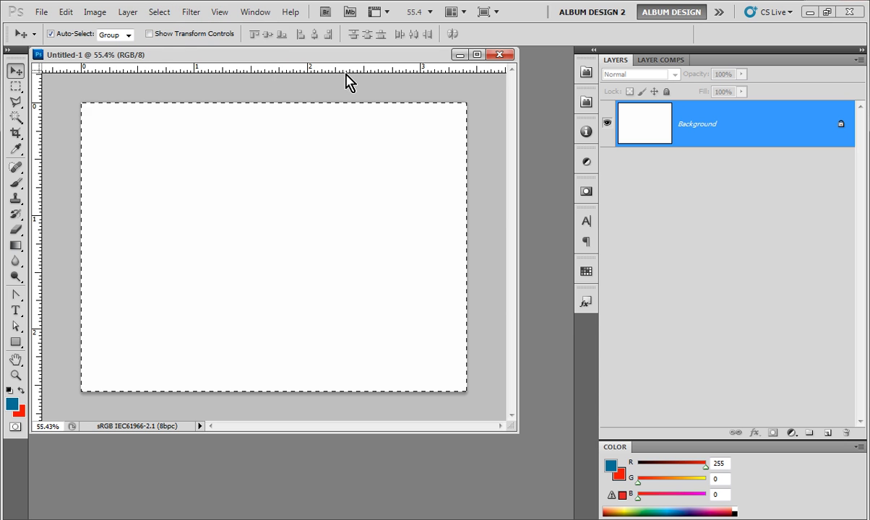
{"action": "left_click", "coordinate": [587, 72]}
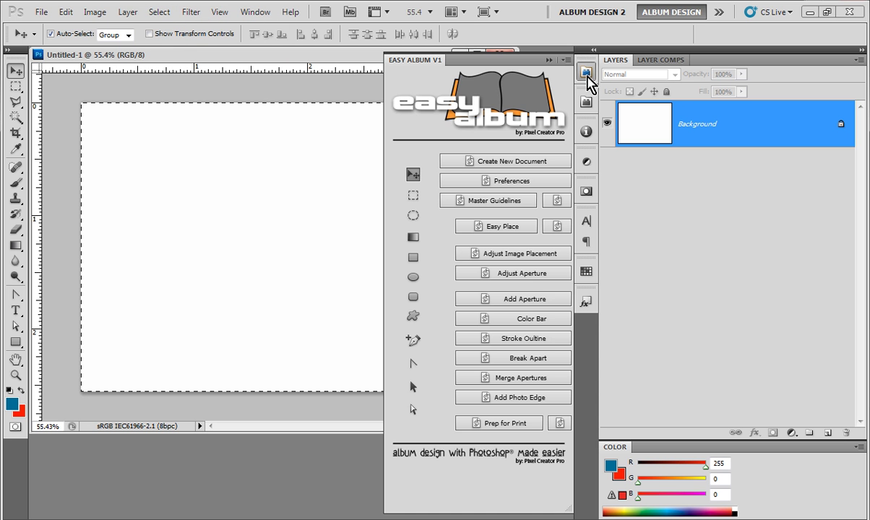
{"action": "left_click", "coordinate": [543, 300]}
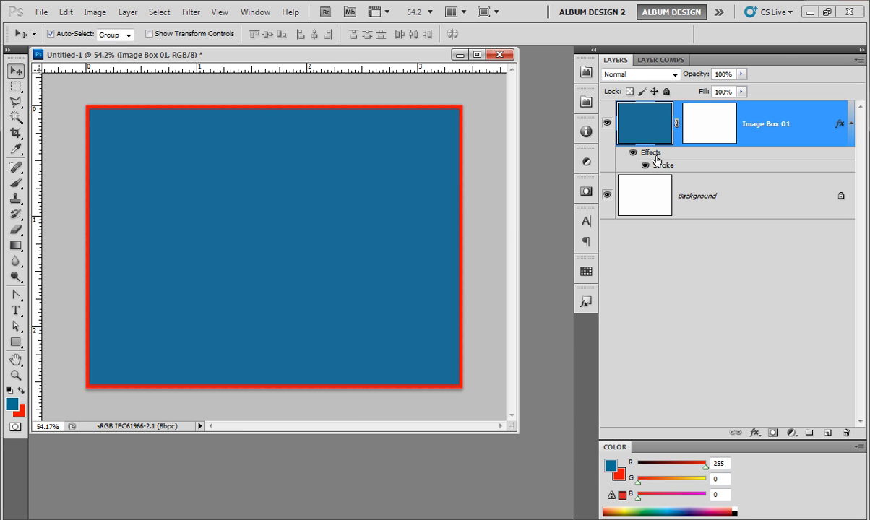
Hide the layer effects of the blue Image Box 01 so its outline is switched off but kept.
{"action": "mouse_move", "coordinate": [656, 159]}
{"action": "left_mouse_down"}
{"action": "mouse_move", "coordinate": [848, 477]}
{"action": "mouse_move", "coordinate": [844, 432]}
{"action": "left_mouse_up"}
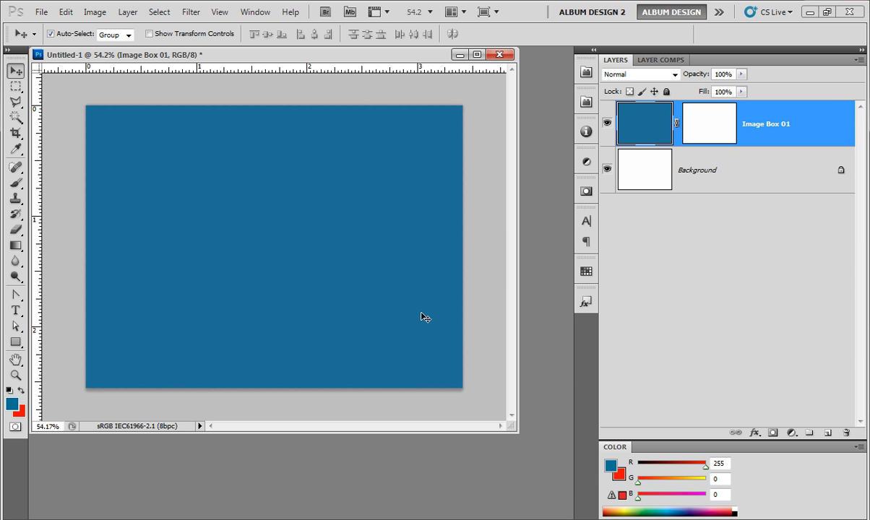
{"action": "key", "text": "ctrl+z"}
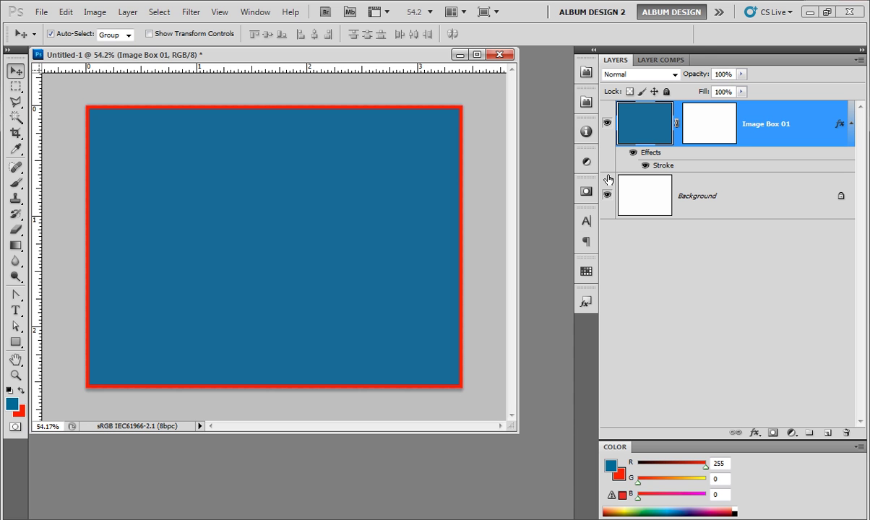
{"action": "key", "text": "ctrl+z"}
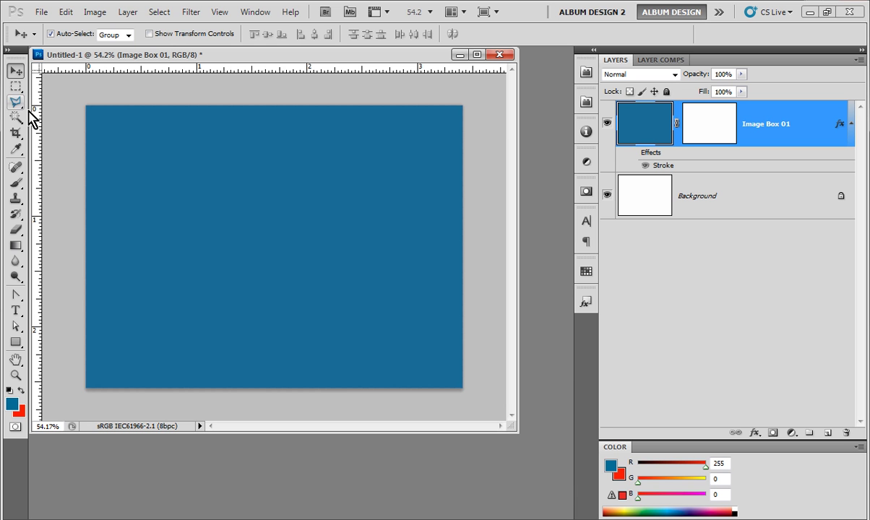
Draw a rectangular marquee across the full canvas width with a fixed ratio of width 20 to height 10.
{"action": "left_click", "coordinate": [12, 92]}
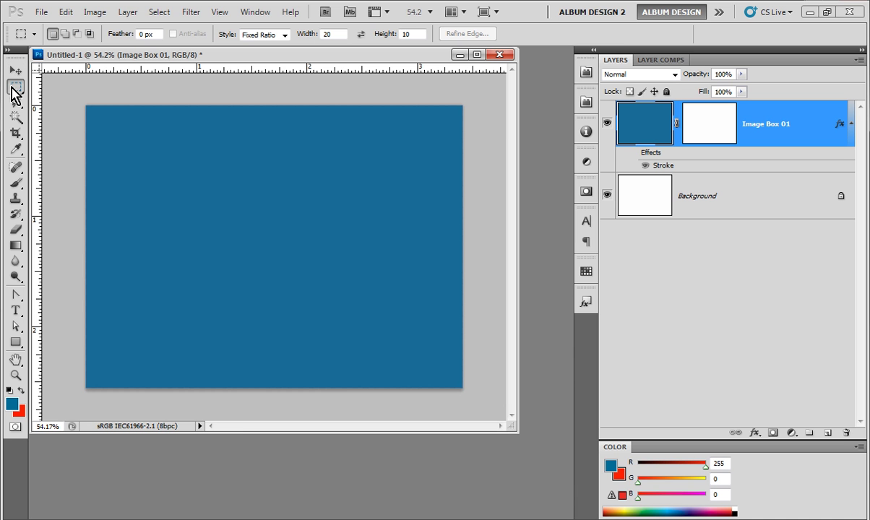
{"action": "left_click", "coordinate": [260, 35]}
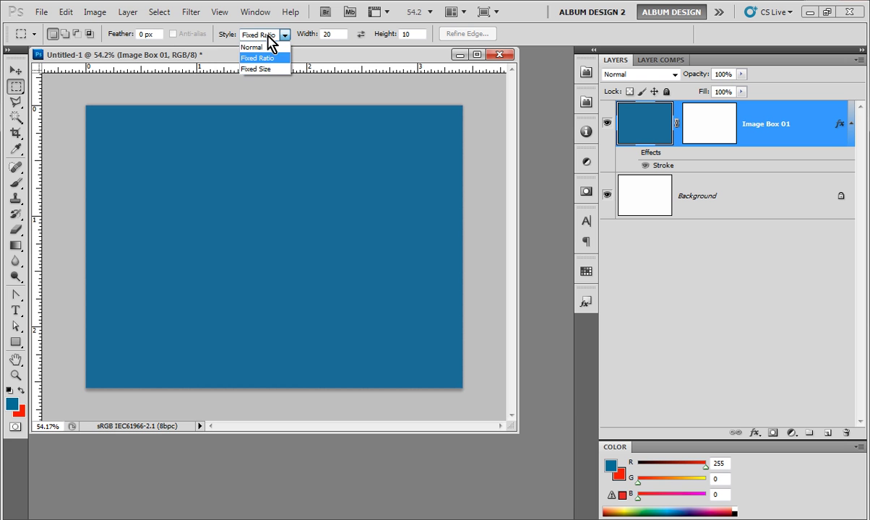
{"action": "left_click", "coordinate": [274, 59]}
{"action": "key", "text": "Tab"}
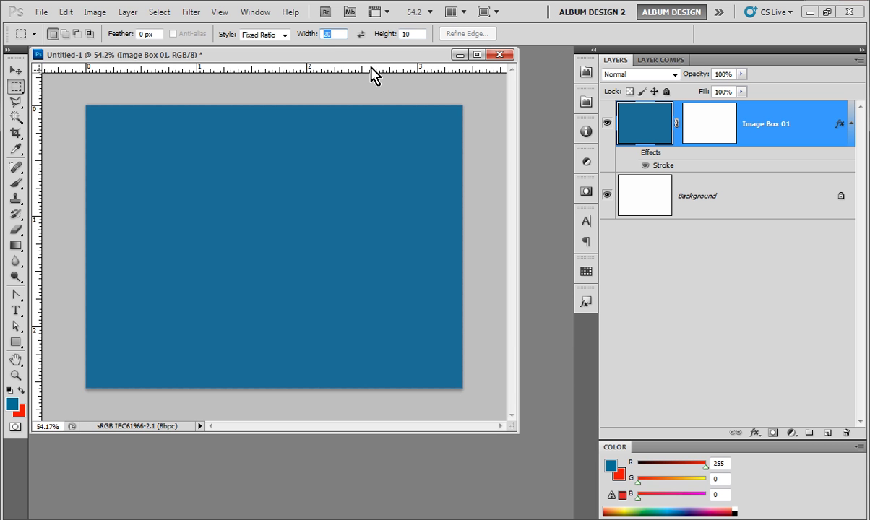
{"action": "left_click_drag", "start_coordinate": [83, 137], "coordinate": [506, 341]}
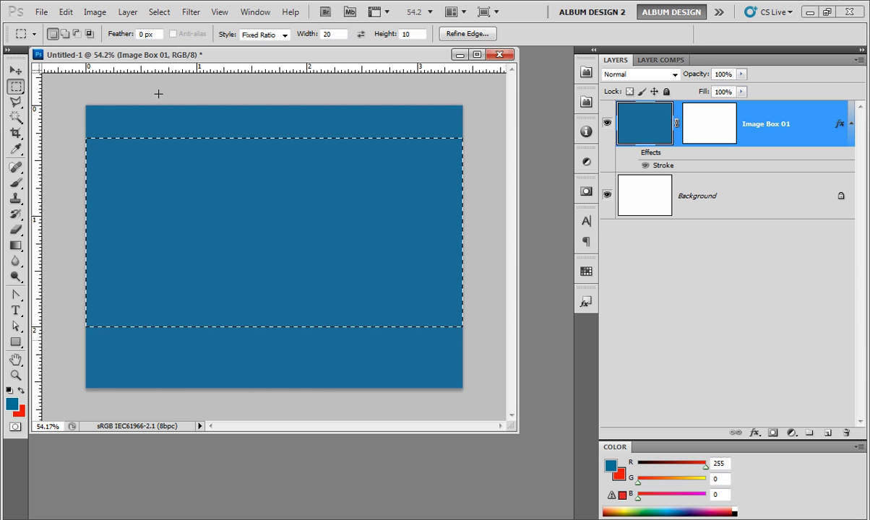
Set the foreground color to purple (R 131, G 91, B 166) and add an aperture from the marquee selection.
{"action": "left_click", "coordinate": [666, 513]}
{"action": "key", "text": "x"}
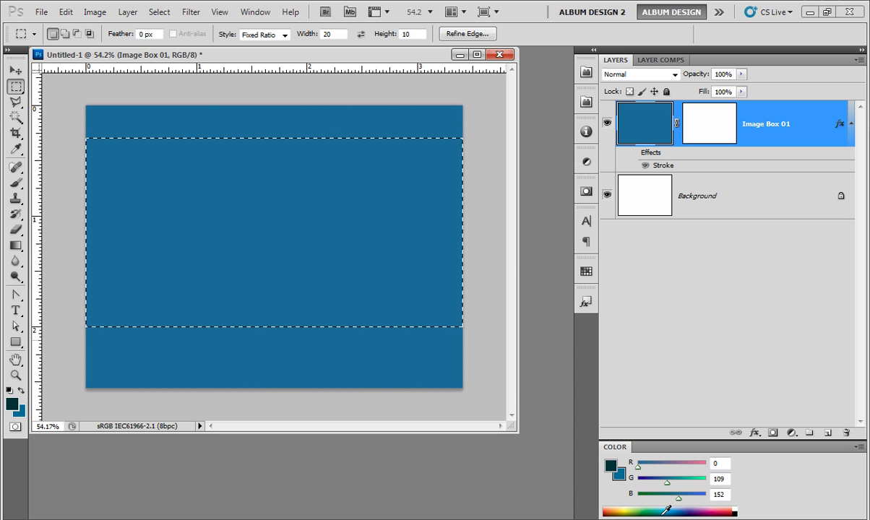
{"action": "left_click", "coordinate": [697, 511]}
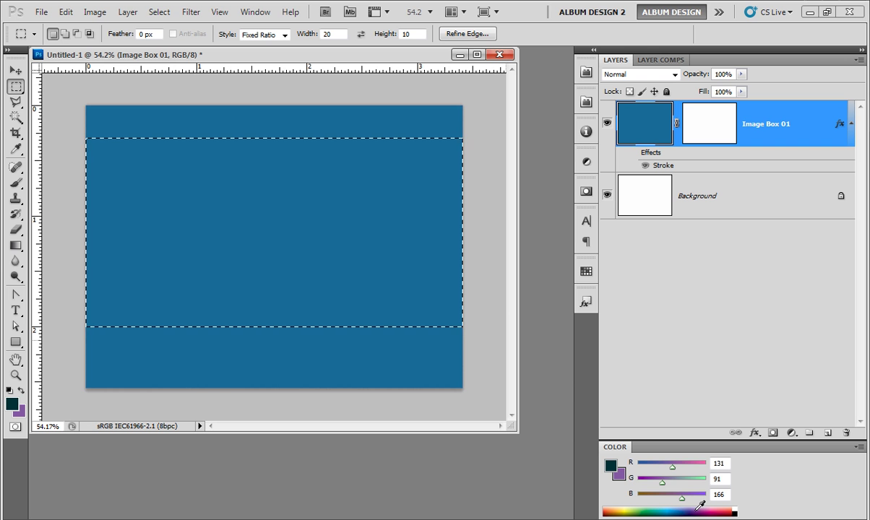
{"action": "key", "text": "x"}
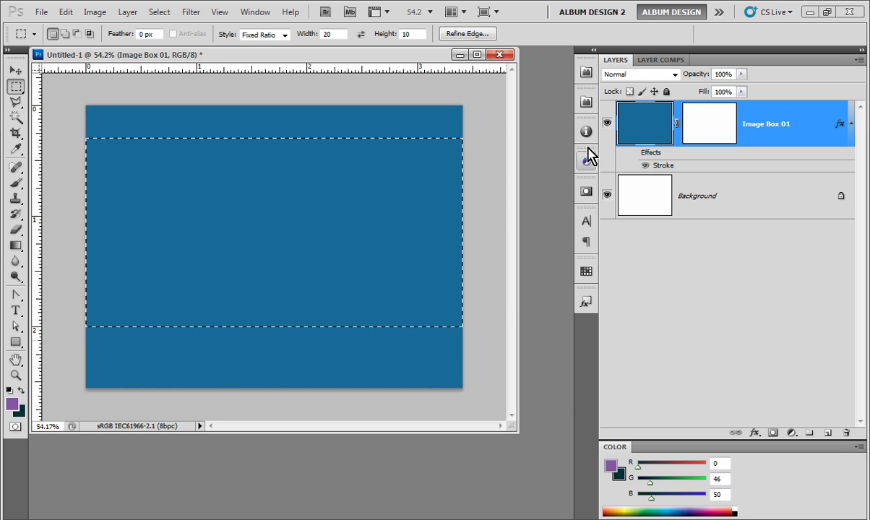
{"action": "left_click", "coordinate": [587, 74]}
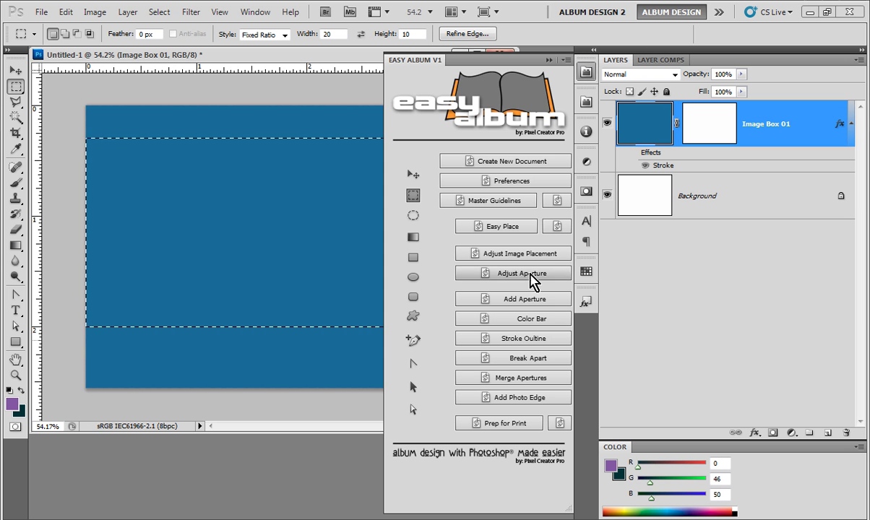
{"action": "left_click", "coordinate": [548, 300]}
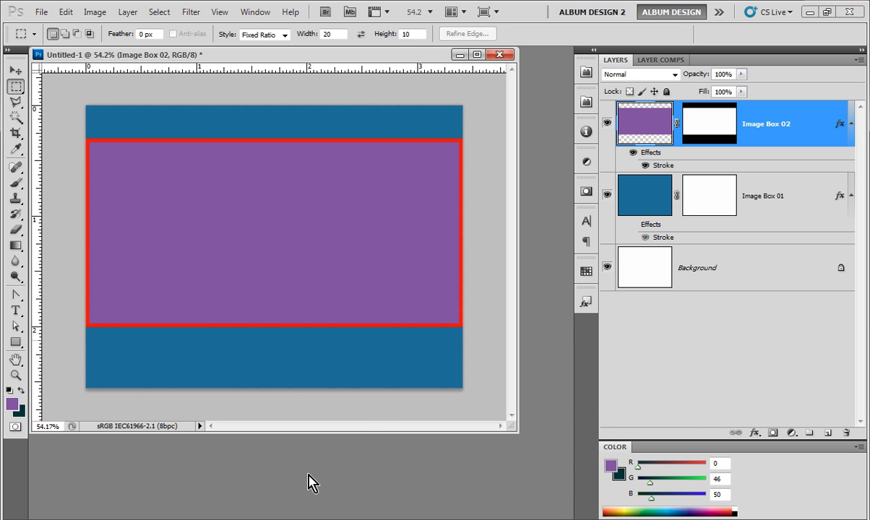
Change the stroke of Image Box 02 to 5 px, positioned outside, in white (ffffff).
{"action": "double_click", "coordinate": [662, 165]}
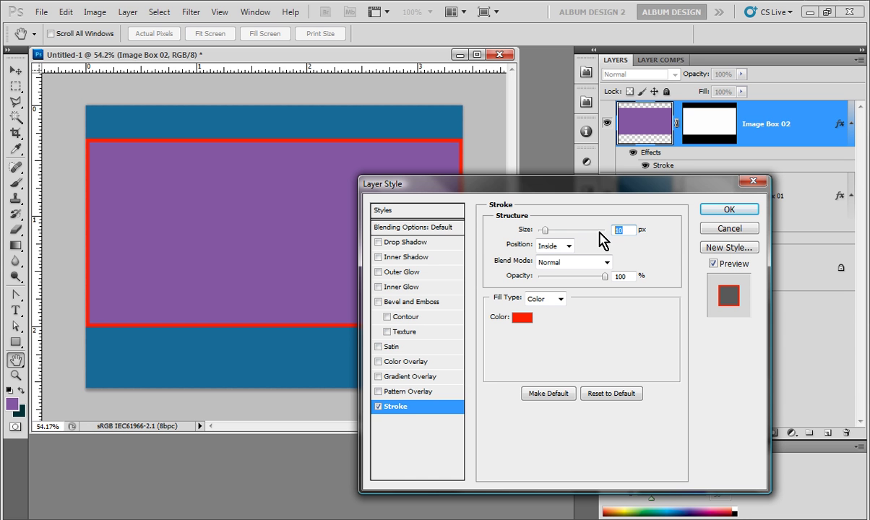
{"action": "type", "text": "5"}
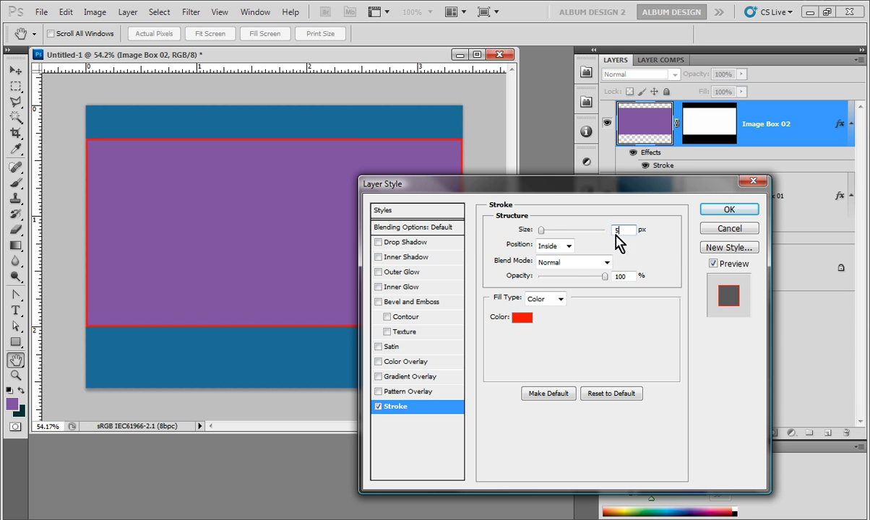
{"action": "left_click", "coordinate": [569, 247]}
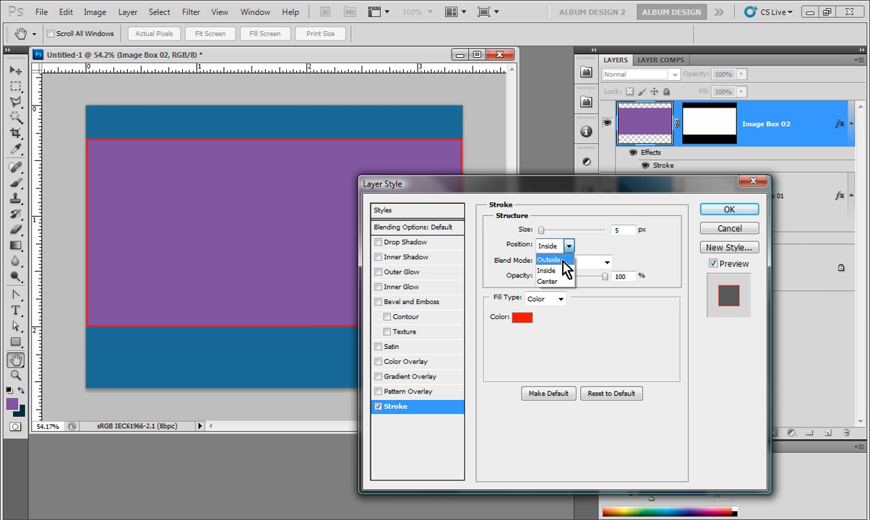
{"action": "left_click", "coordinate": [553, 258]}
{"action": "left_click", "coordinate": [520, 318]}
{"action": "left_click_drag", "start_coordinate": [472, 223], "coordinate": [444, 172]}
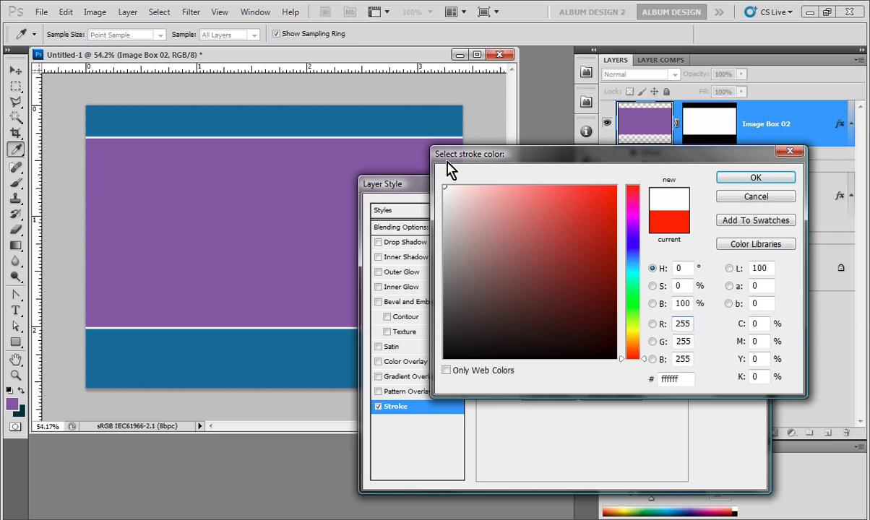
{"action": "left_click", "coordinate": [736, 175]}
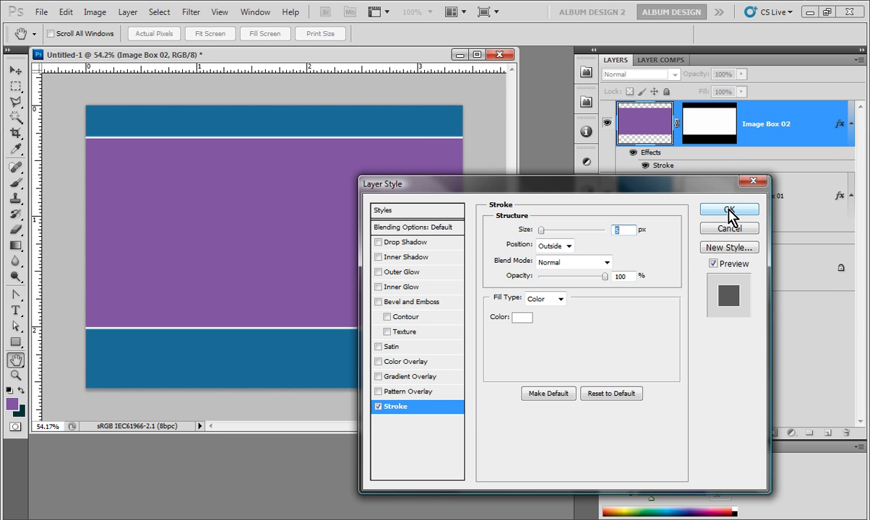
{"action": "left_click", "coordinate": [730, 215]}
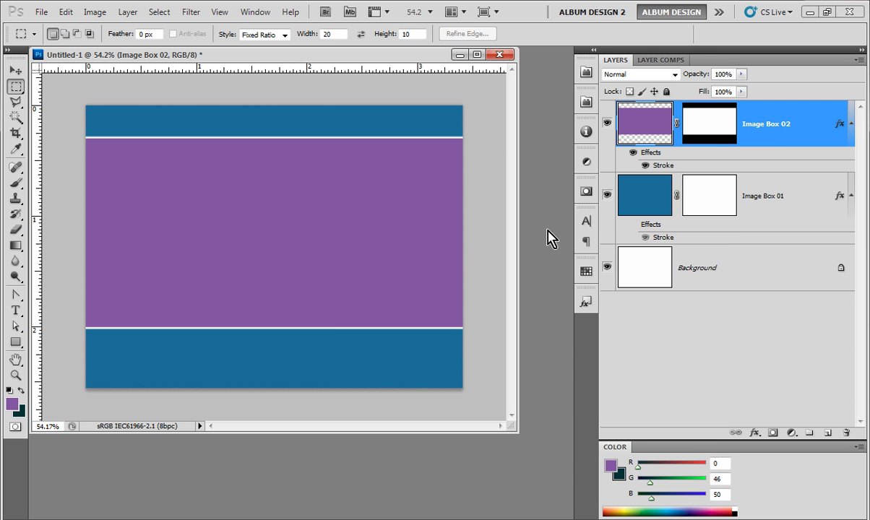
Open Album Preview Template.psd from the desktop and copy its Easy Album Logo group into the Untitled-1 document.
{"action": "key", "text": "ctrl+o"}
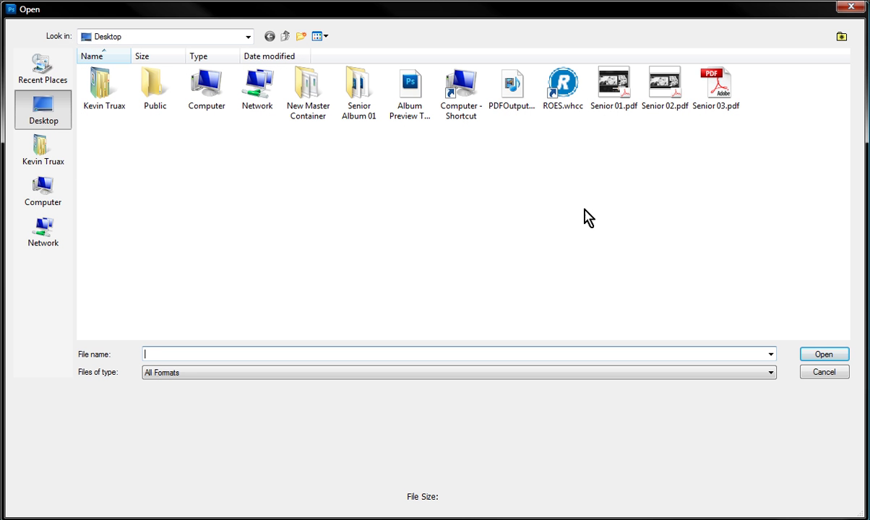
{"action": "double_click", "coordinate": [414, 98]}
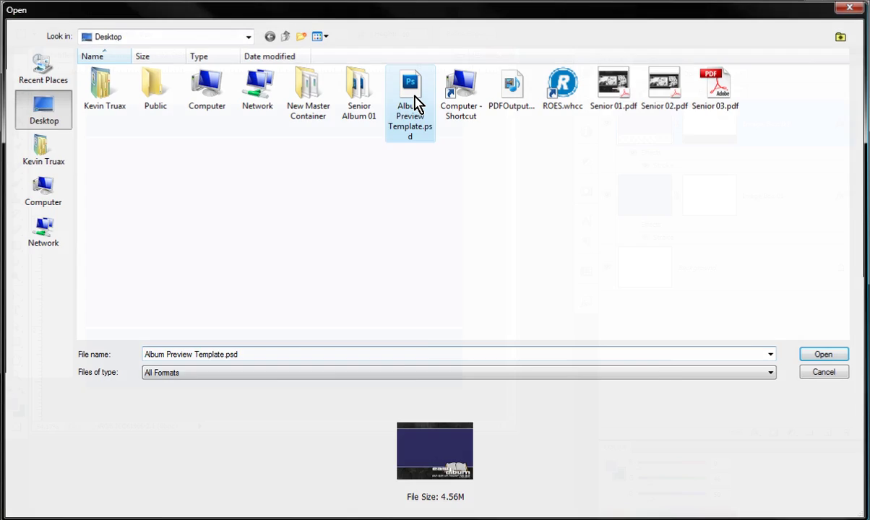
{"action": "key", "text": "ctrl+0"}
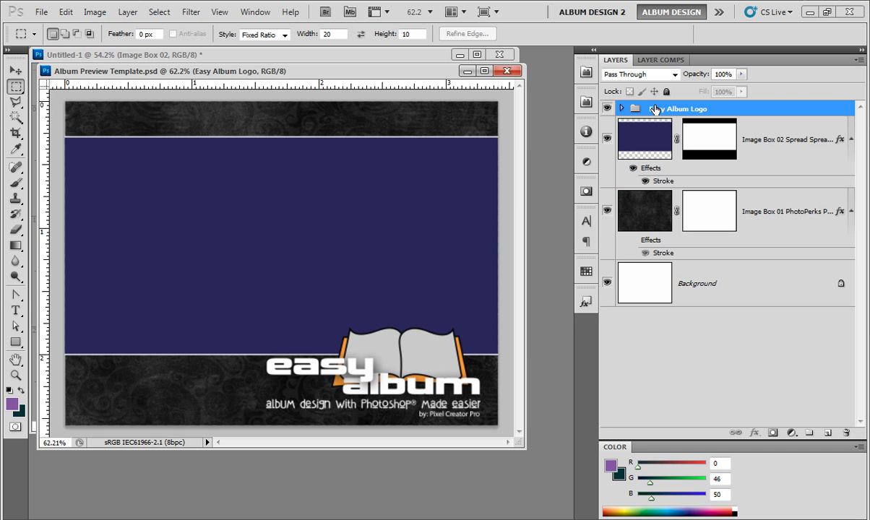
{"action": "left_click_drag", "start_coordinate": [426, 71], "coordinate": [412, 135]}
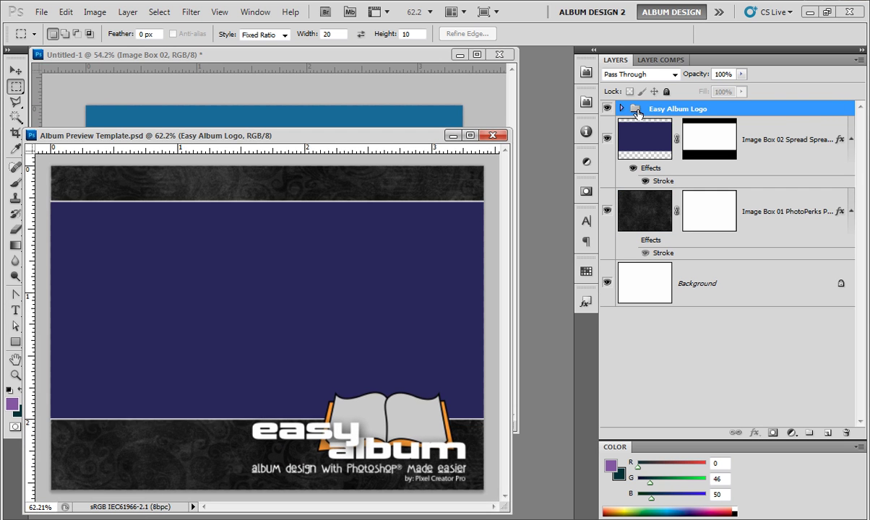
{"action": "left_click_drag", "start_coordinate": [600, 107], "coordinate": [429, 124]}
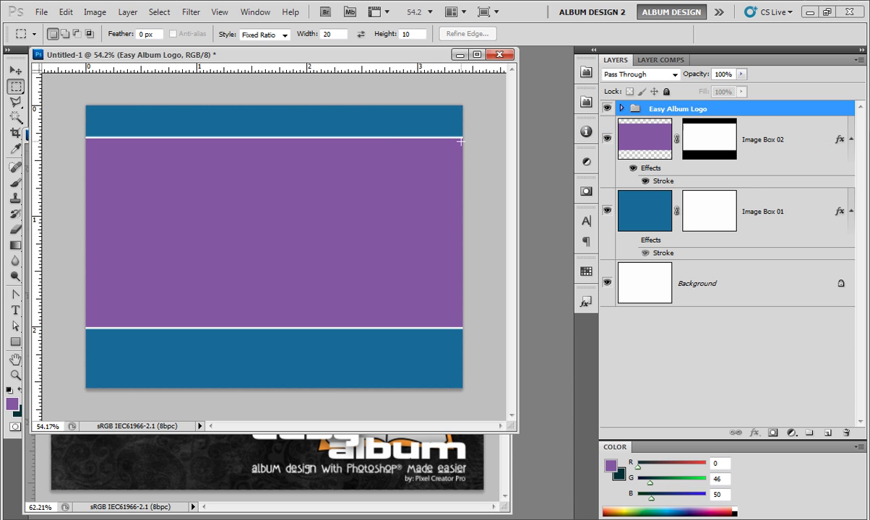
Close the template document and move the Easy Album logo to the lower-right corner of the new canvas.
{"action": "left_click", "coordinate": [510, 462]}
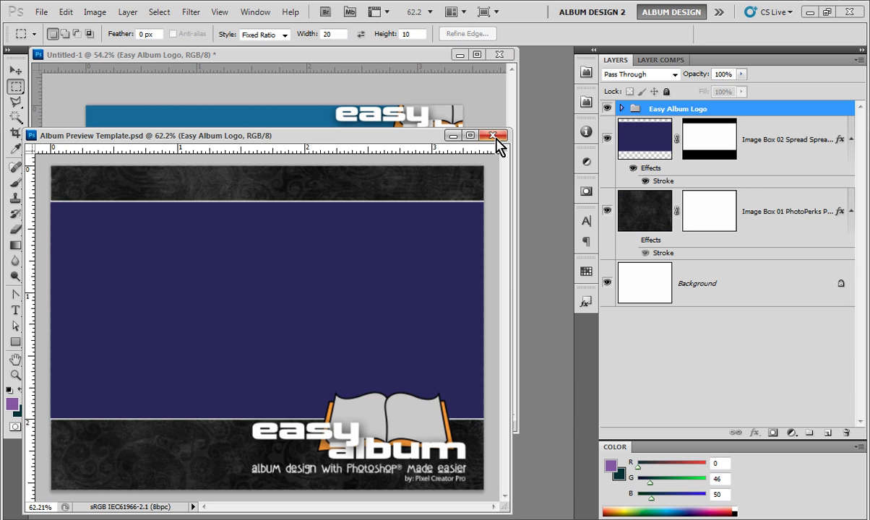
{"action": "left_click", "coordinate": [496, 89]}
{"action": "scroll", "coordinate": [459, 152], "scroll_direction": "down", "scroll_amount": 1}
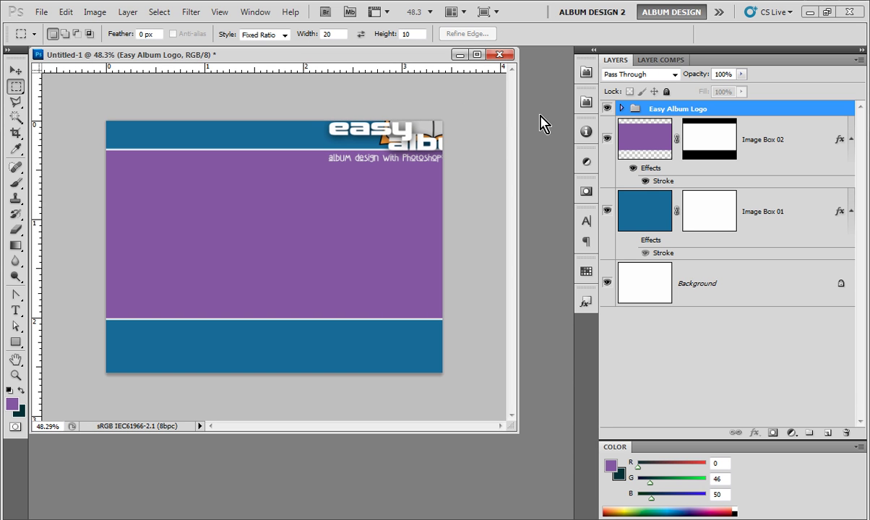
{"action": "left_click", "coordinate": [14, 70]}
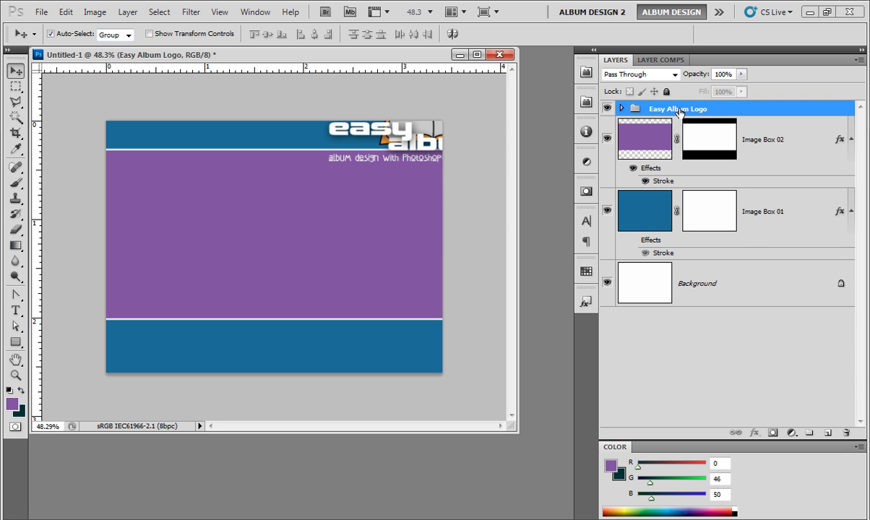
{"action": "left_click_drag", "start_coordinate": [403, 149], "coordinate": [343, 322]}
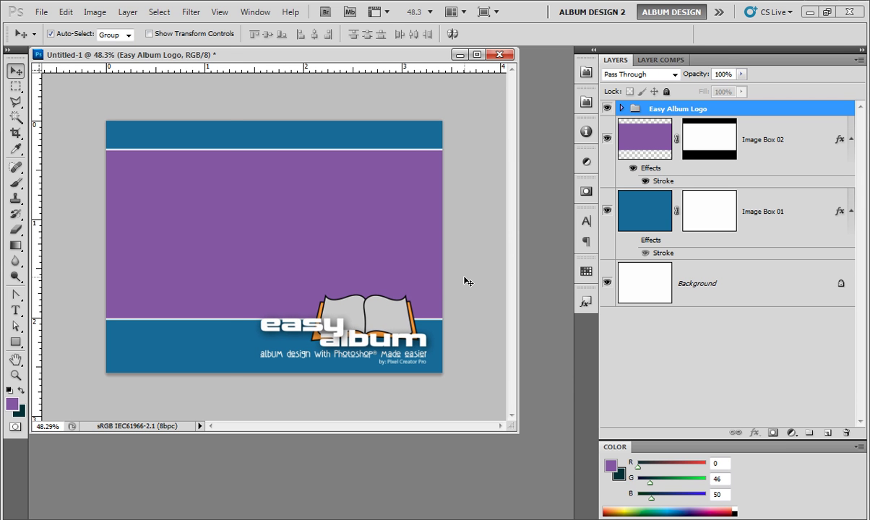
Save the document to the desktop in Photoshop format as PreviewTemplate.psd.
{"action": "left_click", "coordinate": [41, 12]}
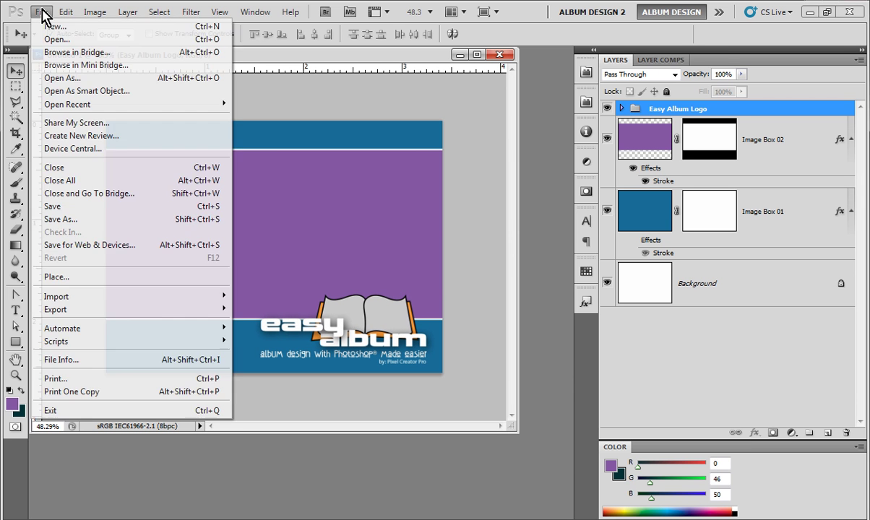
{"action": "left_click", "coordinate": [102, 207]}
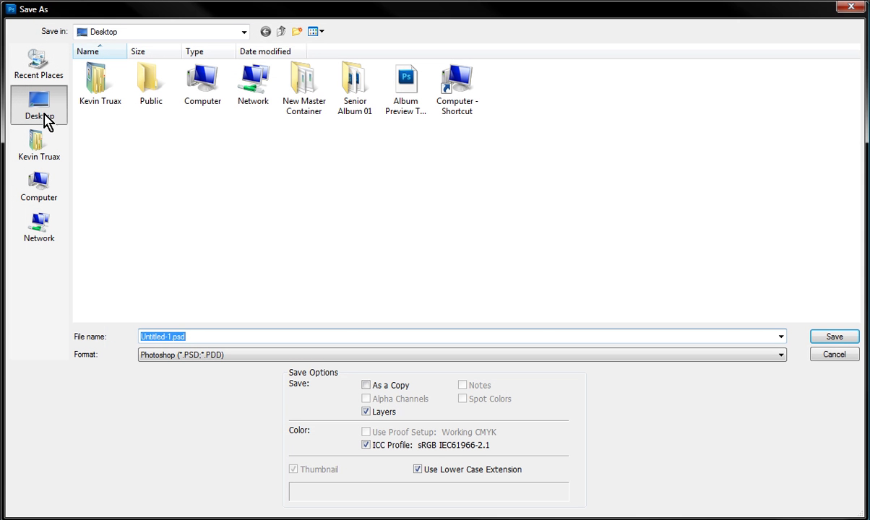
{"action": "left_click", "coordinate": [172, 337]}
{"action": "left_click_drag", "start_coordinate": [172, 337], "coordinate": [74, 329]}
{"action": "type", "text": "review"}
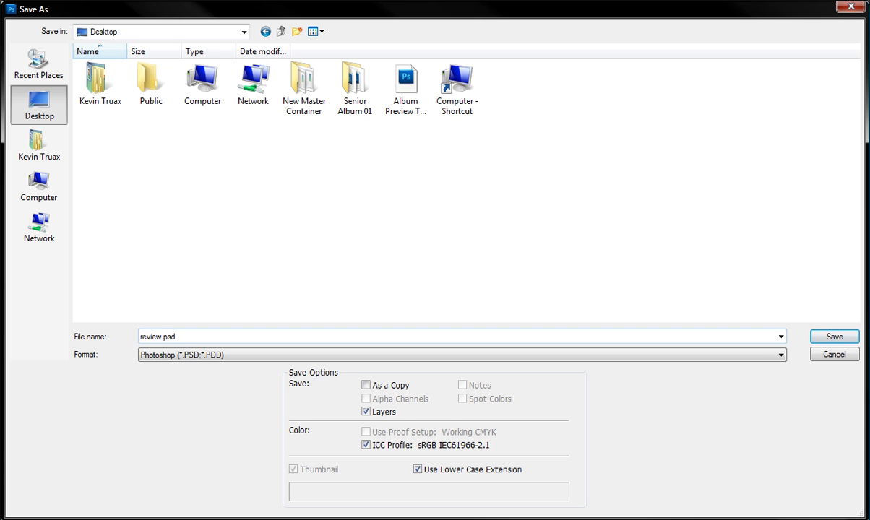
{"action": "left_click", "coordinate": [141, 337]}
{"action": "type", "text": "PreviewTemplate"}
{"action": "left_click", "coordinate": [818, 336]}
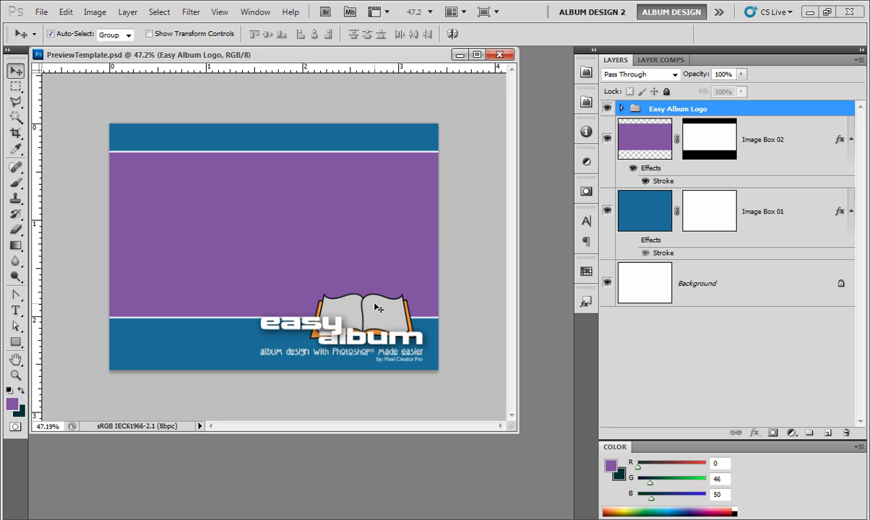
Nudge the Easy Album Logo group slightly upward from the canvas's lower edge.
{"action": "key", "text": "Up"}
{"action": "key", "text": "Up"}
{"action": "key", "text": "Up"}
{"action": "key", "text": "Up"}
{"action": "key", "text": "Up"}
{"action": "key", "text": "Up"}
{"action": "key", "text": "Up"}
{"action": "key", "text": "Up"}
{"action": "key", "text": "Up"}
{"action": "key", "text": "Up"}
{"action": "key", "text": "Up"}
{"action": "key", "text": "Up"}
{"action": "key", "text": "Up"}
{"action": "key", "text": "Up"}
{"action": "key", "text": "Up"}
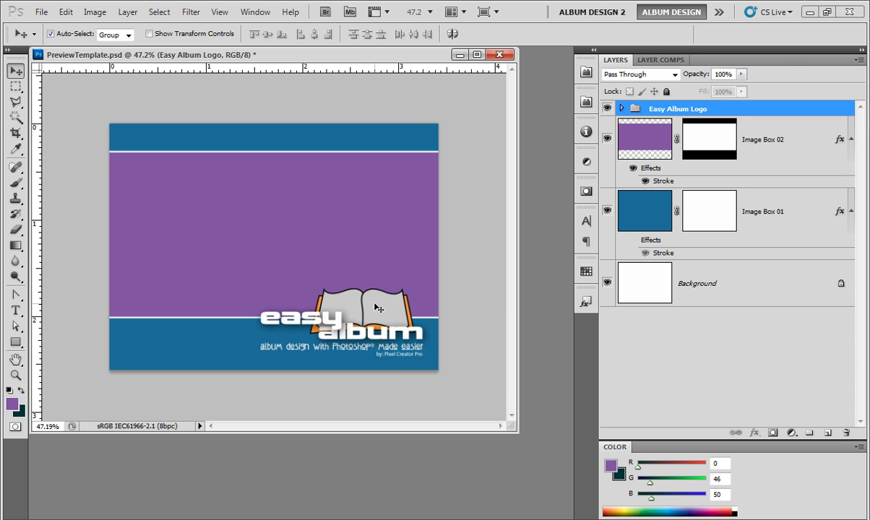
Select the Image Box 01 layer, then choose PhotoPerks PBT - 061.jpg from Patterned Backgrounds in Bridge and return to Photoshop.
{"action": "left_click", "coordinate": [633, 214]}
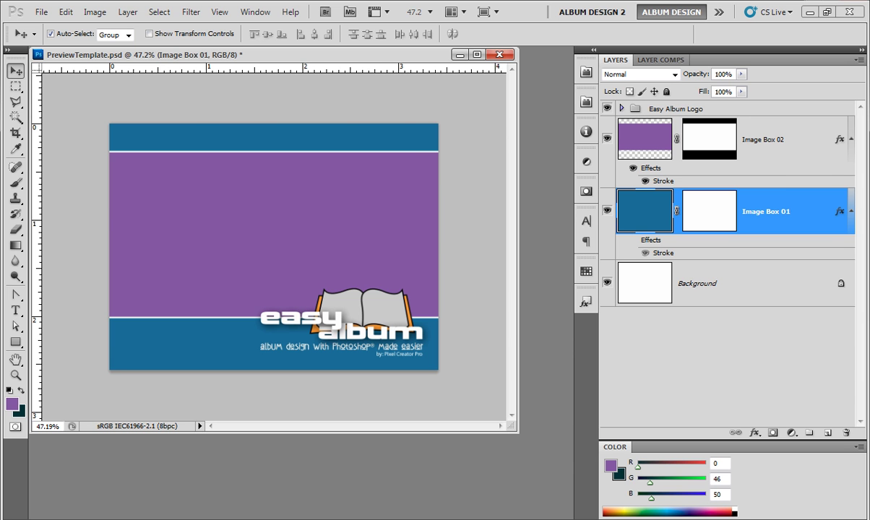
{"action": "mouse_move", "coordinate": [520, 519]}
{"action": "left_click", "coordinate": [520, 483]}
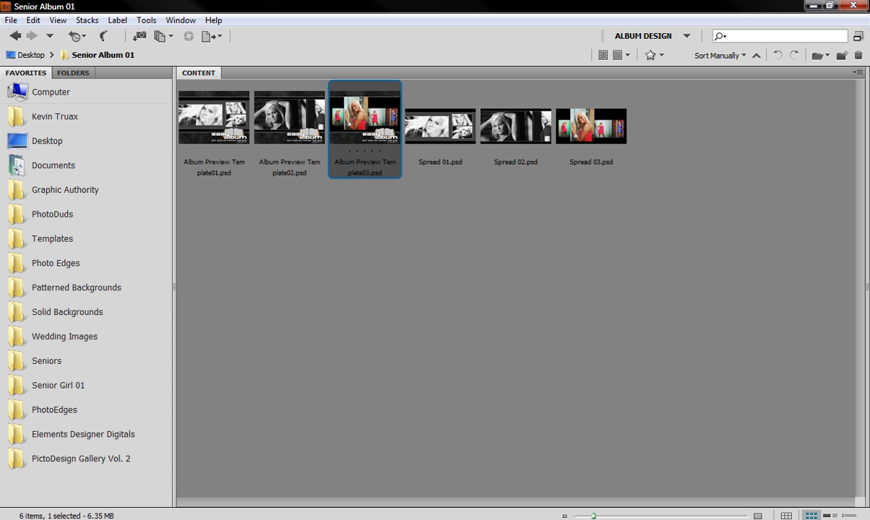
{"action": "left_click", "coordinate": [69, 288]}
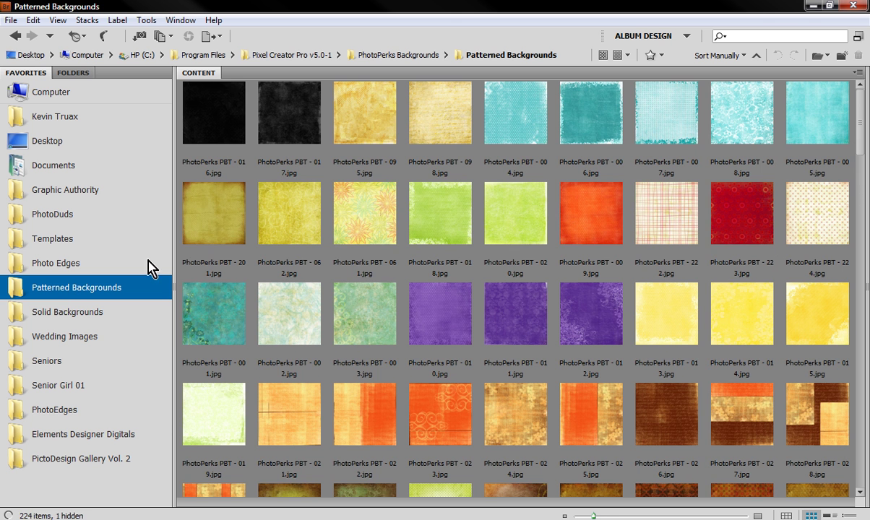
{"action": "left_click", "coordinate": [363, 213]}
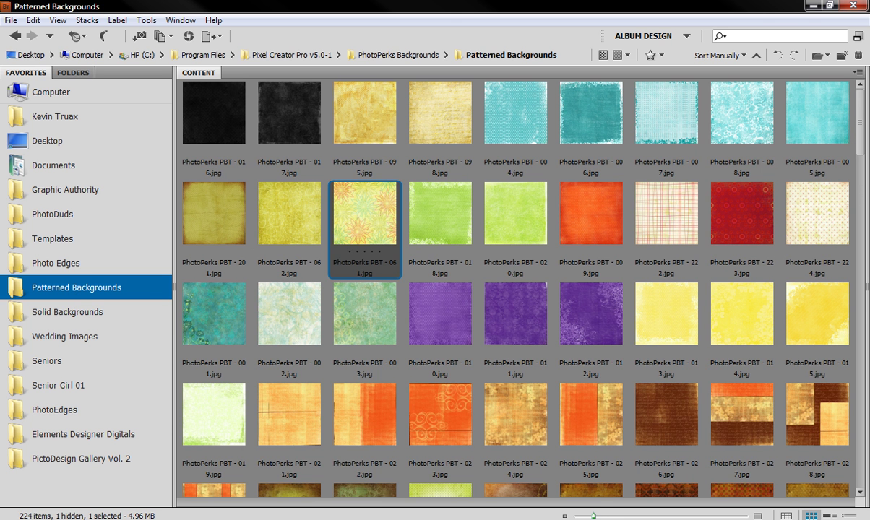
{"action": "left_click", "coordinate": [319, 519]}
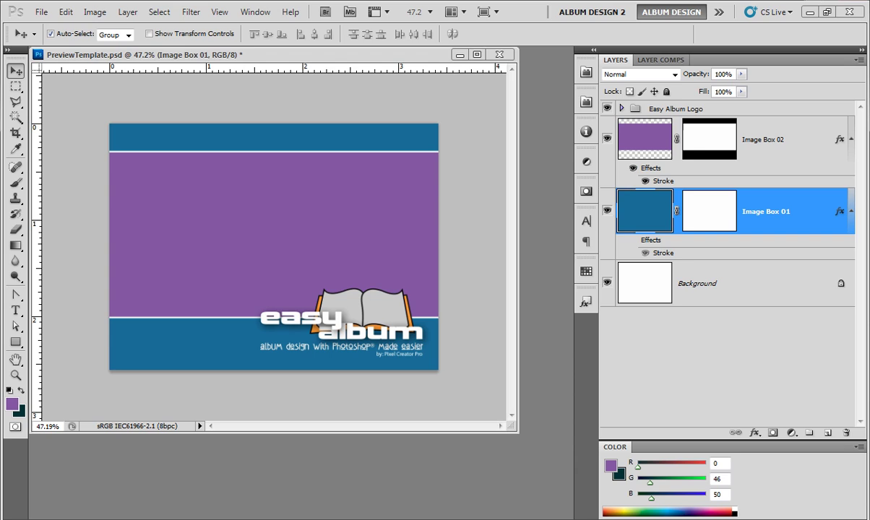
Easy Place the Bridge-selected pattern into Image Box 01, shifted up to about Y 381 px, and skip Image Box 02.
{"action": "left_click", "coordinate": [582, 75]}
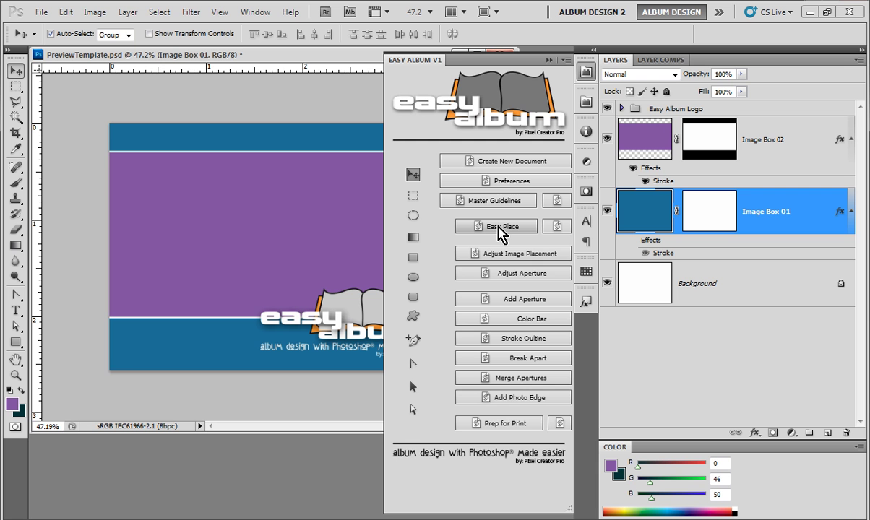
{"action": "left_click", "coordinate": [498, 227]}
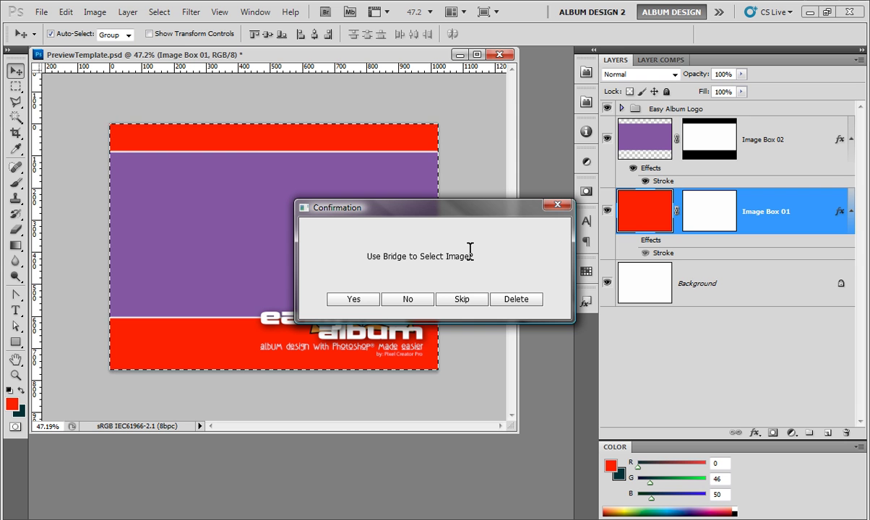
{"action": "left_click", "coordinate": [367, 296]}
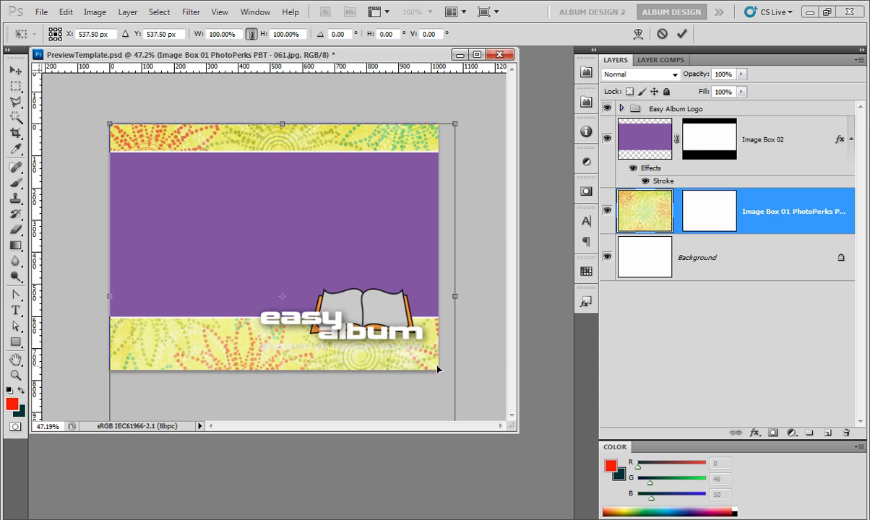
{"action": "left_click_drag", "start_coordinate": [404, 351], "coordinate": [422, 338]}
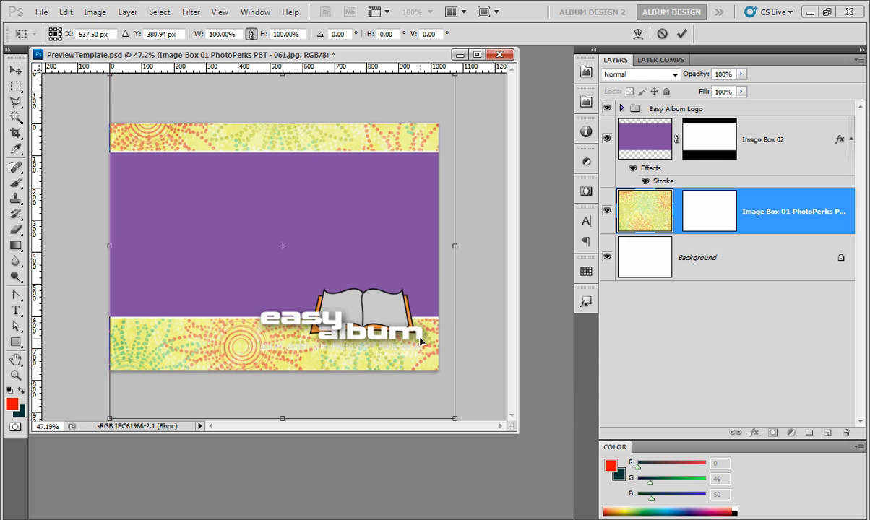
{"action": "key", "text": "Return"}
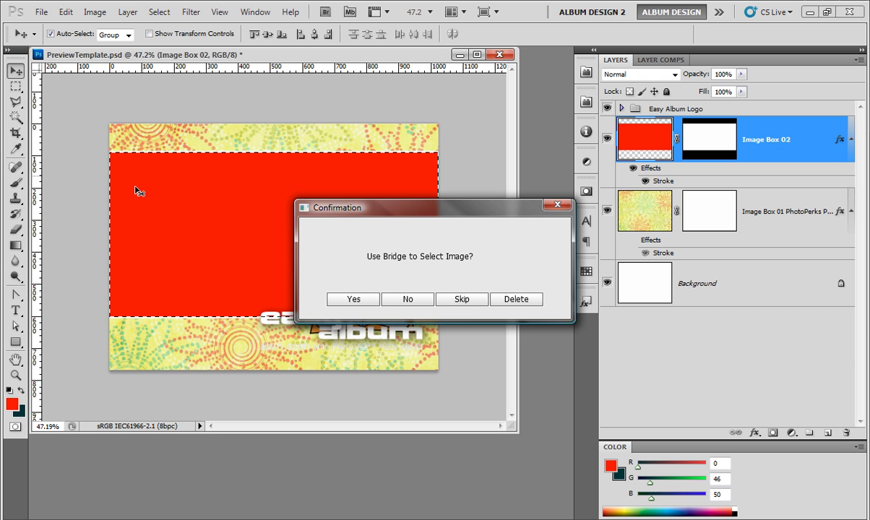
{"action": "left_click", "coordinate": [471, 304]}
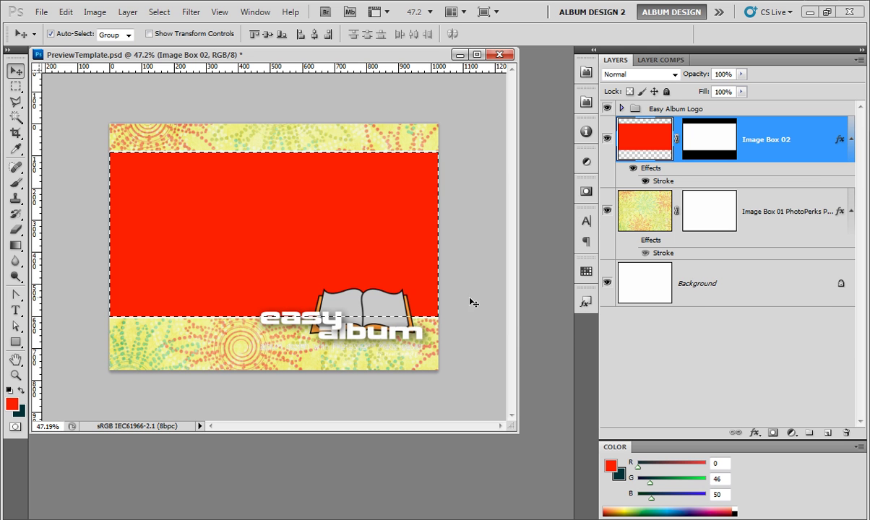
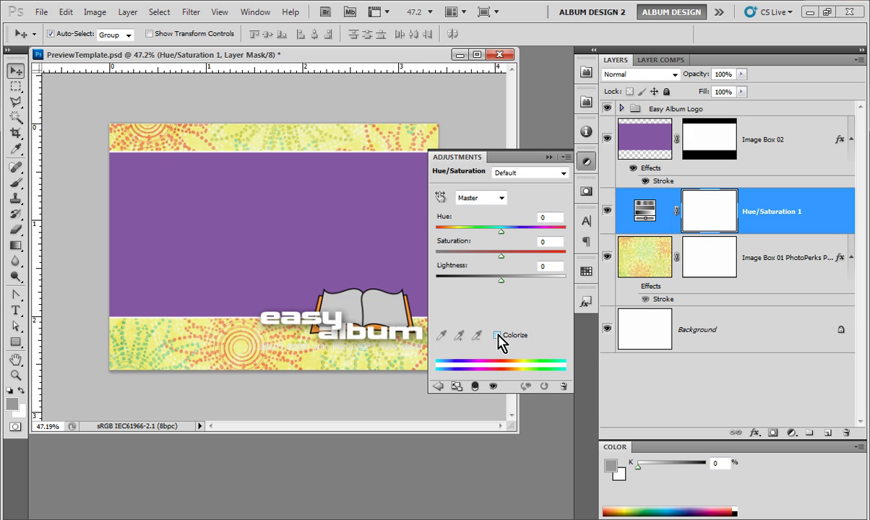
Colorize the pattern pink with the Hue/Saturation adjustment, using Hue 356, Saturation 100 and Lightness +25.
{"action": "left_click", "coordinate": [497, 335]}
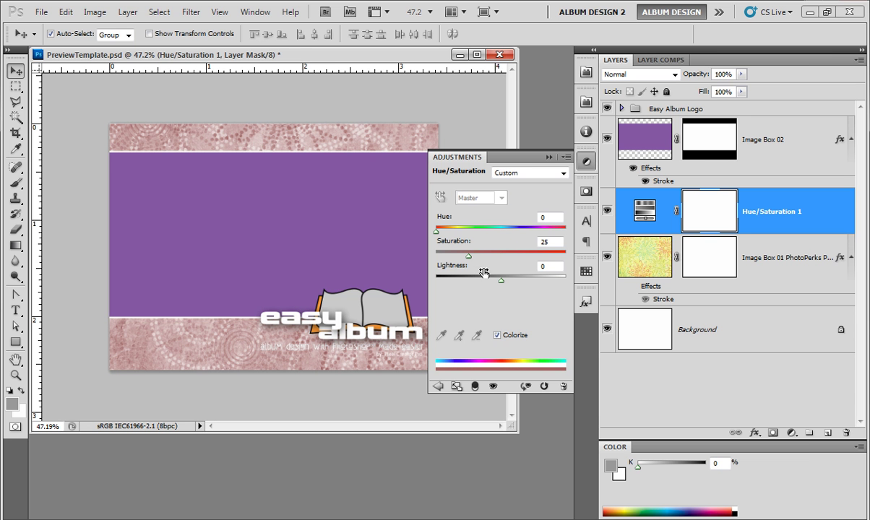
{"action": "left_click_drag", "start_coordinate": [468, 256], "coordinate": [566, 260]}
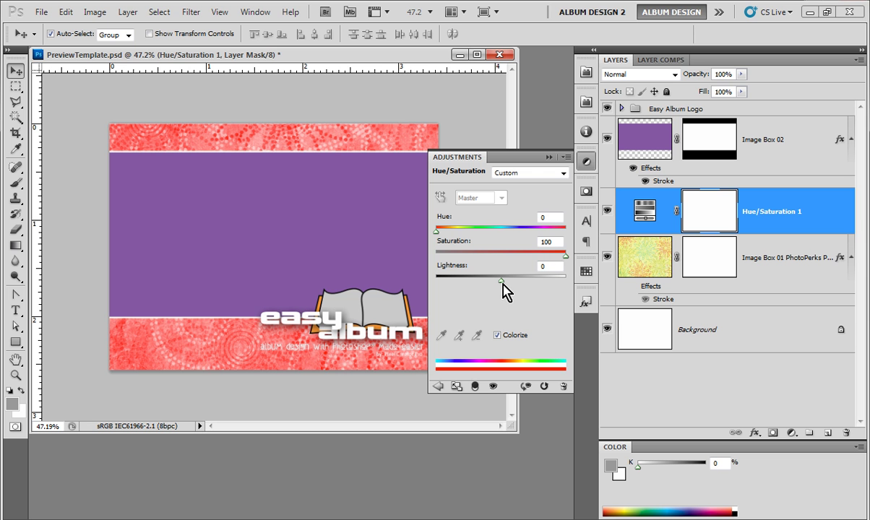
{"action": "left_click_drag", "start_coordinate": [501, 282], "coordinate": [520, 295]}
{"action": "left_click_drag", "start_coordinate": [434, 235], "coordinate": [565, 244]}
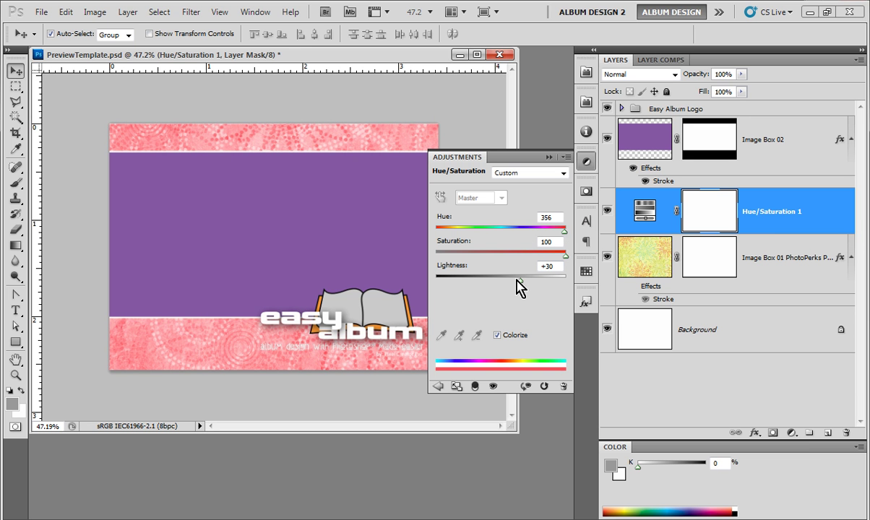
{"action": "mouse_move", "coordinate": [519, 281]}
{"action": "left_mouse_down"}
{"action": "mouse_move", "coordinate": [536, 282]}
{"action": "mouse_move", "coordinate": [517, 282]}
{"action": "left_mouse_up"}
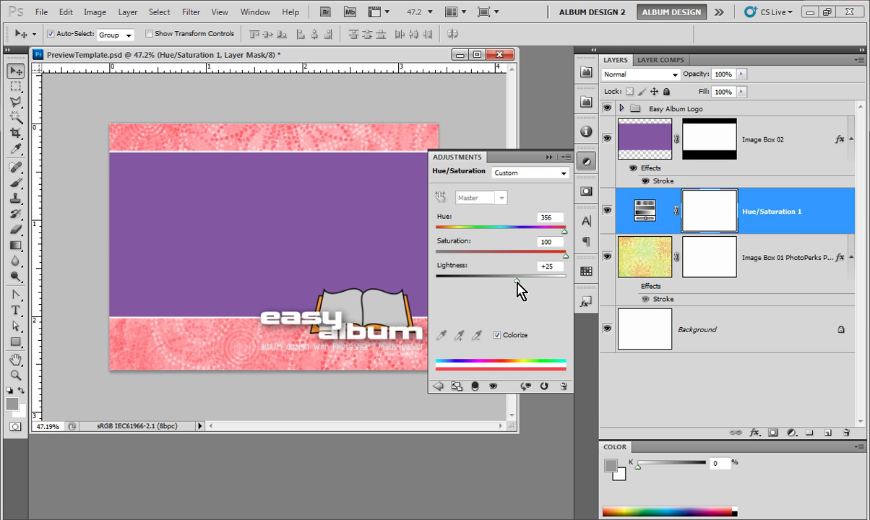
{"action": "left_click", "coordinate": [536, 422]}
{"action": "key", "text": "ctrl+plus"}
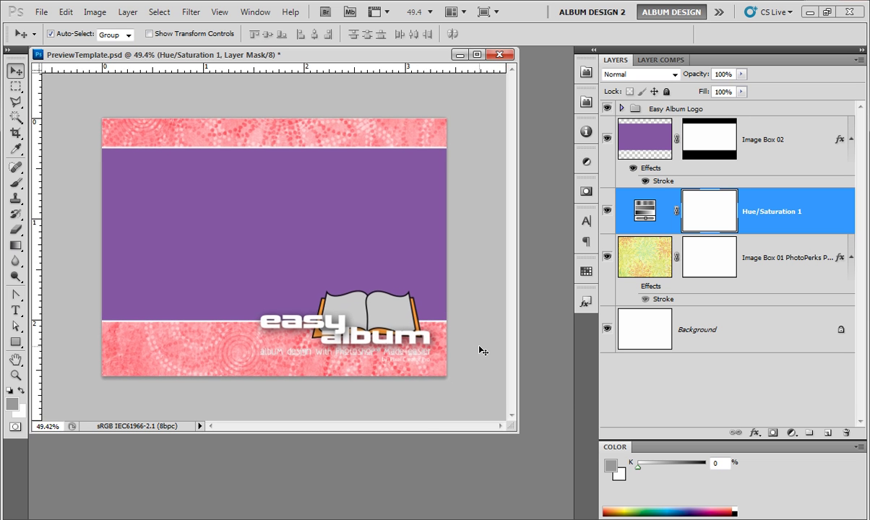
{"action": "key", "text": "ctrl+0"}
{"action": "left_click", "coordinate": [483, 351]}
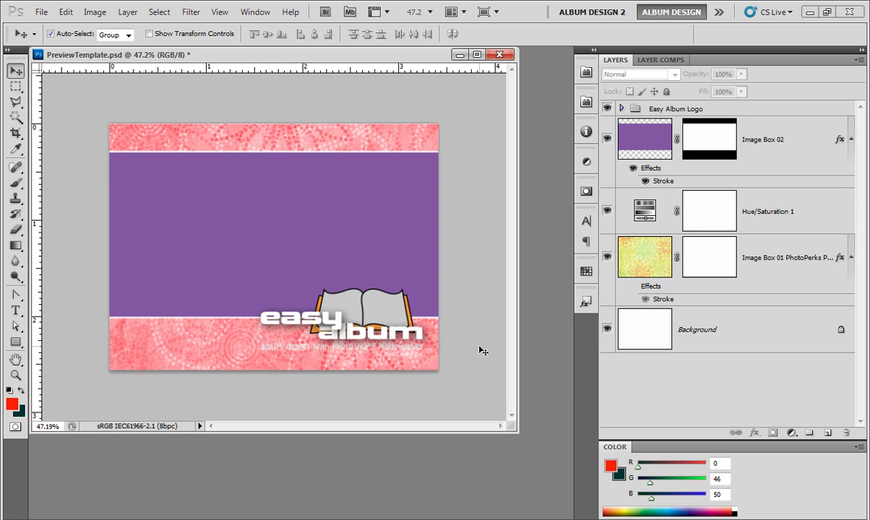
Rename the Image Box 01 pattern layer as Background.
{"action": "left_click", "coordinate": [173, 351]}
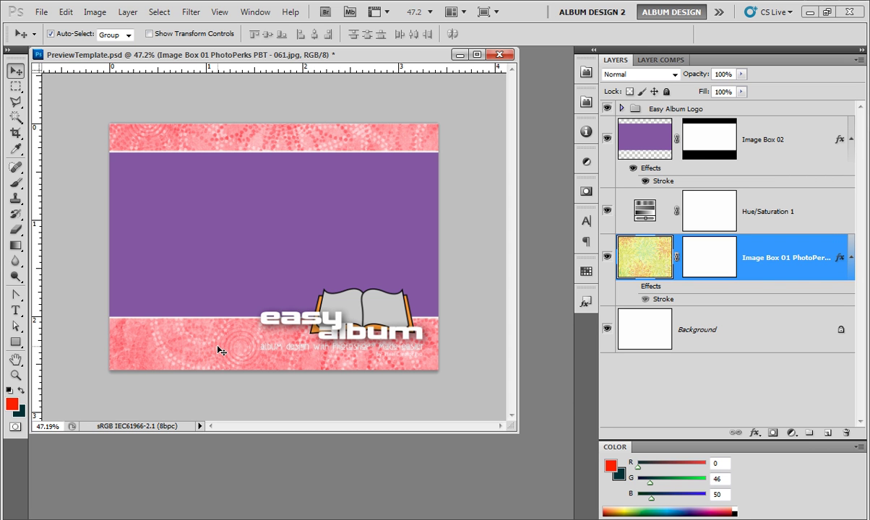
{"action": "double_click", "coordinate": [770, 258]}
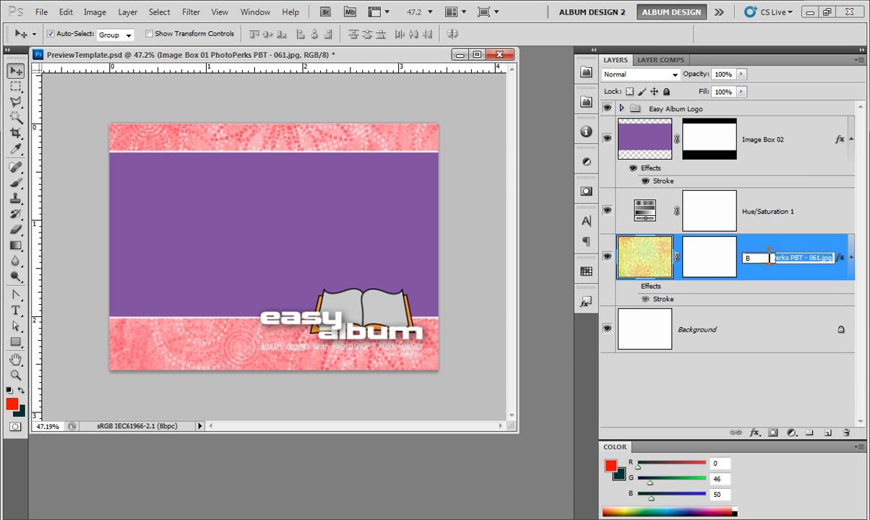
{"action": "type", "text": "Background"}
{"action": "key", "text": "Return"}
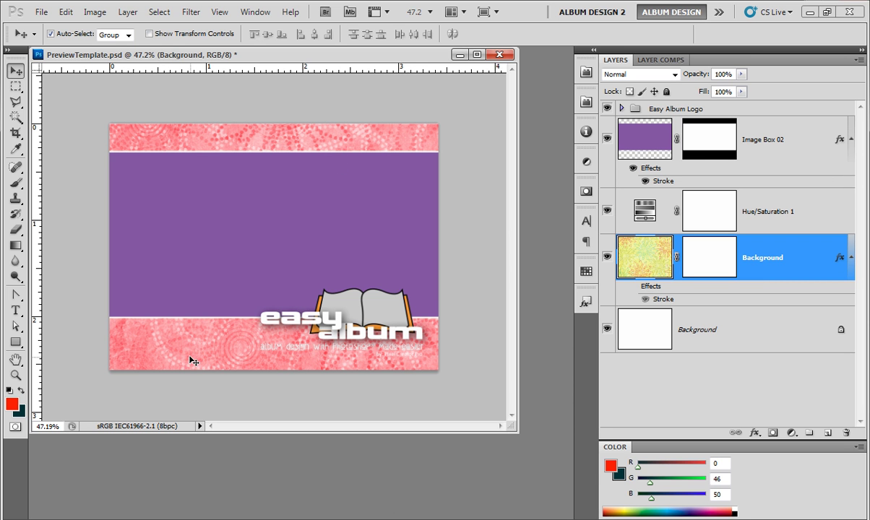
Save the changes to PreviewTemplate.psd and close the document.
{"action": "left_click", "coordinate": [40, 12]}
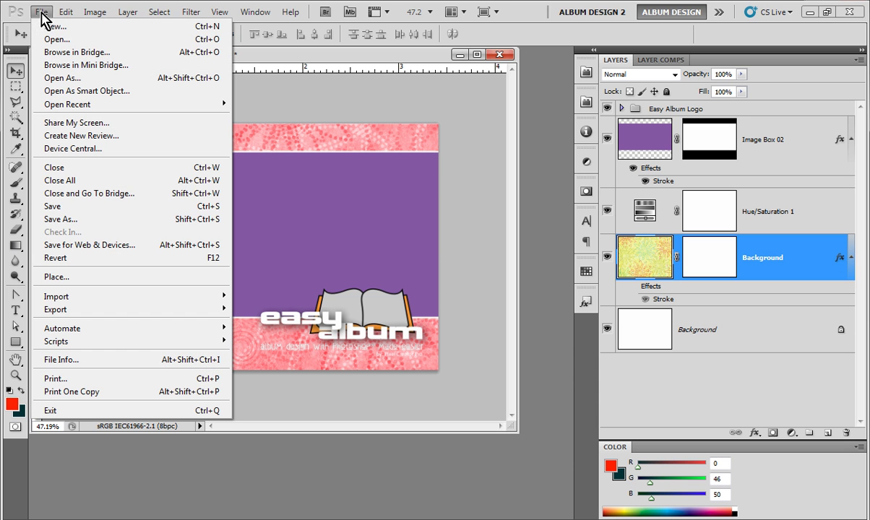
{"action": "left_click", "coordinate": [82, 208]}
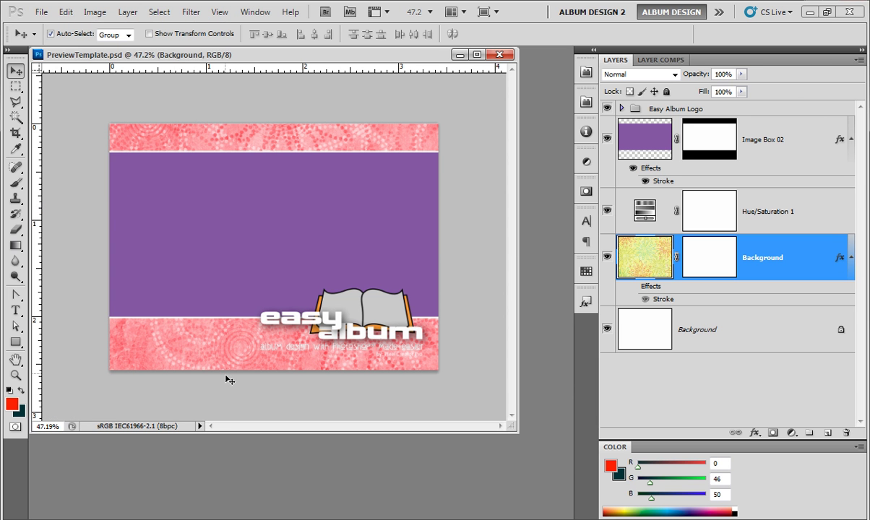
{"action": "left_click", "coordinate": [500, 55]}
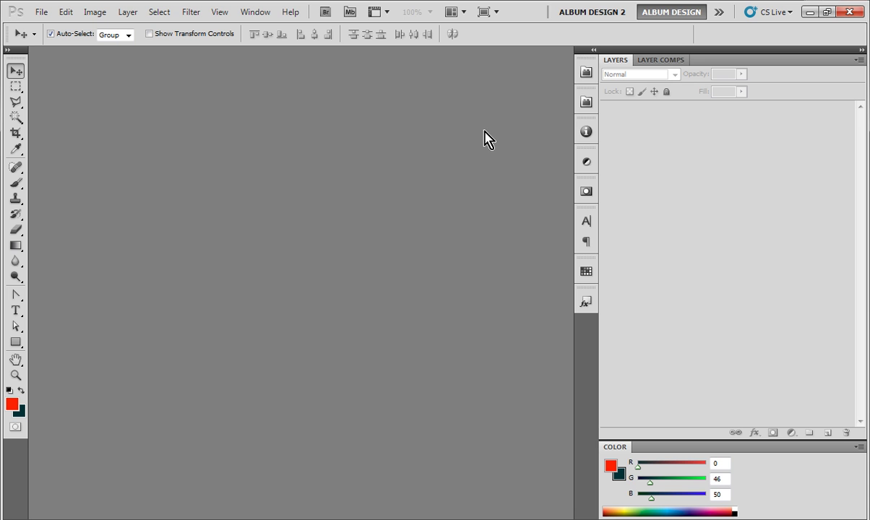
Run Prep for Print on the Senior Album 01 folder with Copy Image and quality 12 JPEG export, targeting the desktop.
{"action": "left_click", "coordinate": [586, 73]}
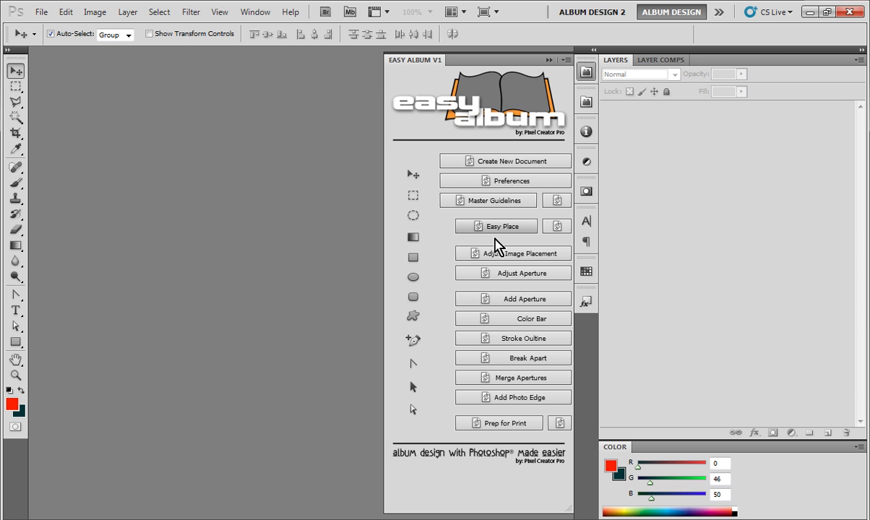
{"action": "left_click", "coordinate": [507, 424]}
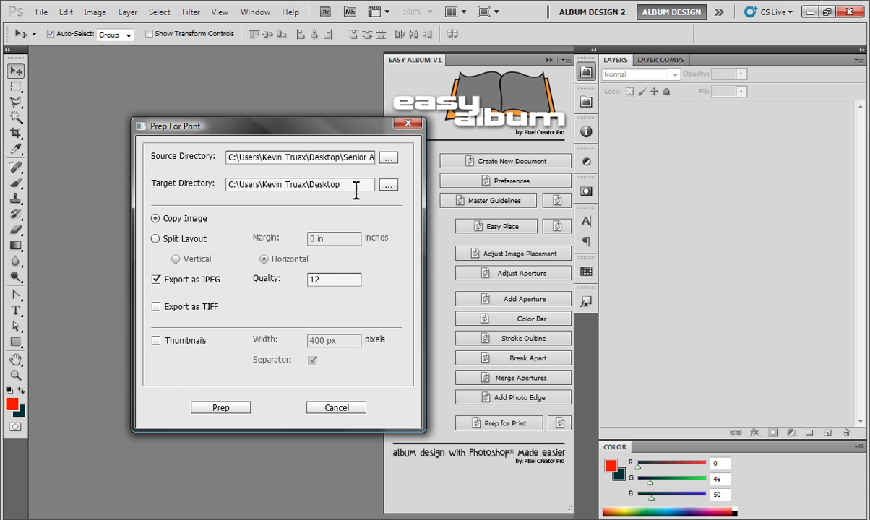
{"action": "left_click", "coordinate": [389, 157]}
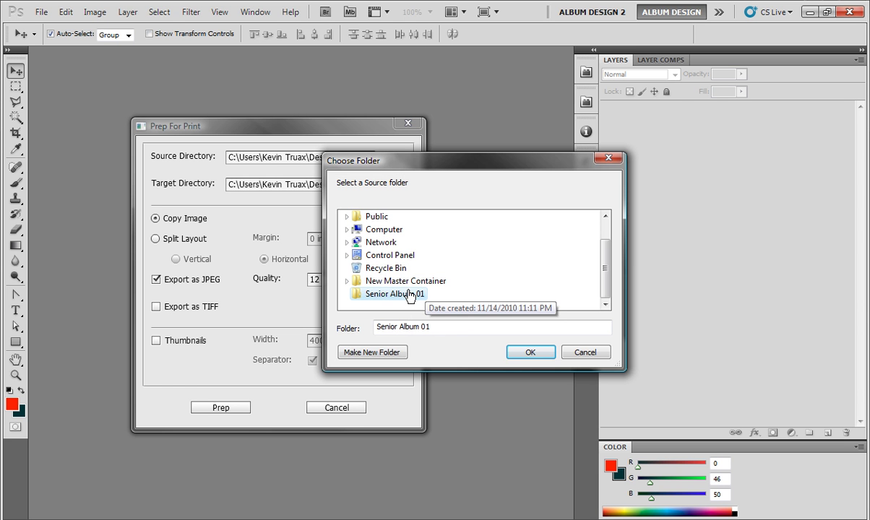
{"action": "left_click", "coordinate": [533, 357]}
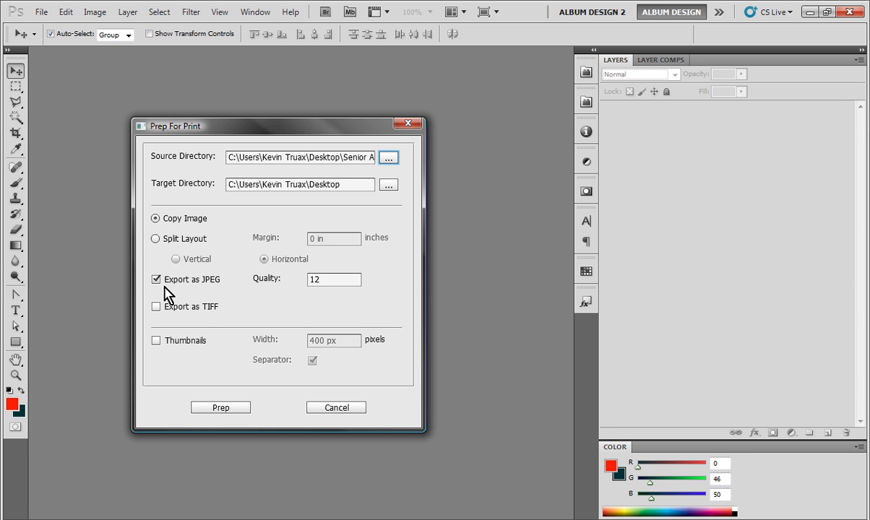
{"action": "left_click", "coordinate": [239, 406]}
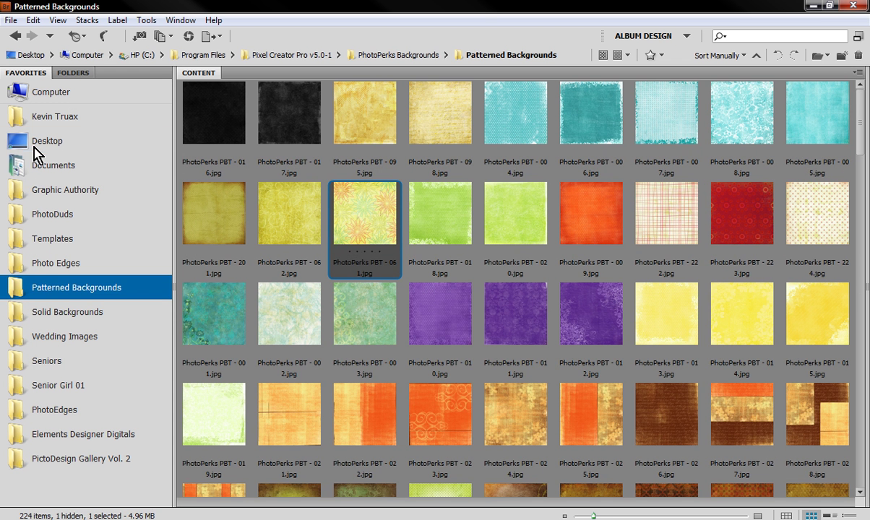
Delete the three Album Preview Template JPEGs, 01 to 03, from the prints folder on the desktop.
{"action": "left_click", "coordinate": [36, 151]}
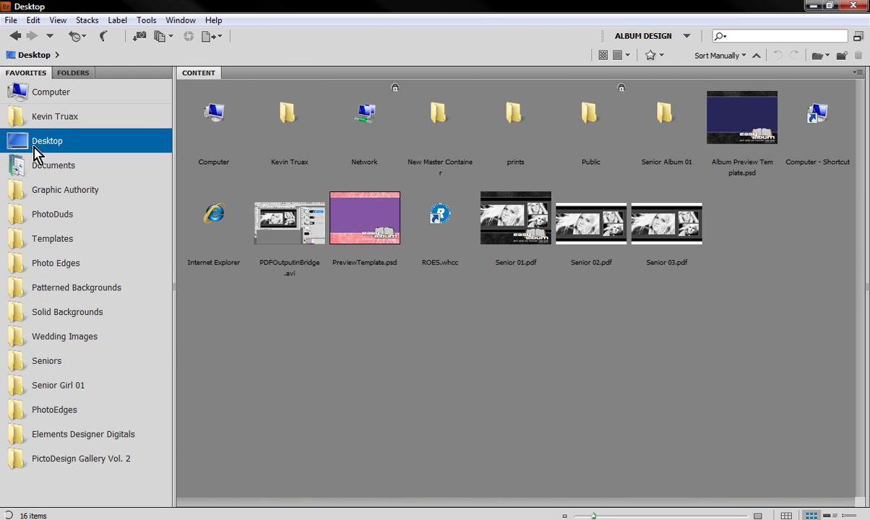
{"action": "double_click", "coordinate": [512, 121]}
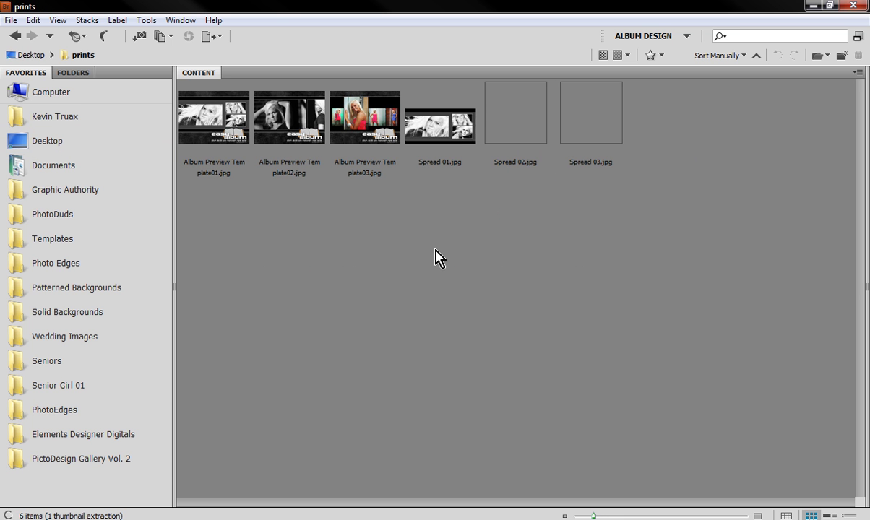
{"action": "left_click", "coordinate": [444, 152]}
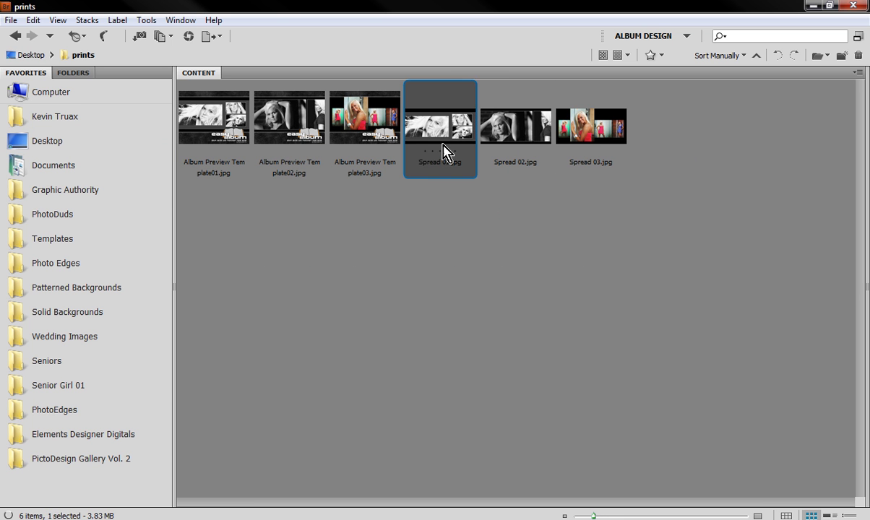
{"action": "left_click", "coordinate": [526, 154]}
{"action": "left_click", "coordinate": [614, 152]}
{"action": "left_click", "coordinate": [509, 241]}
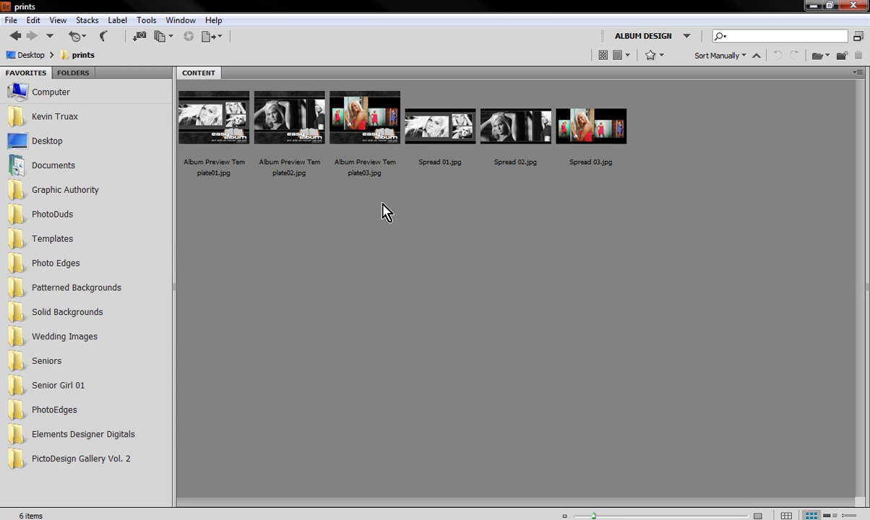
{"action": "left_click_drag", "start_coordinate": [398, 194], "coordinate": [220, 123]}
{"action": "key", "text": "Delete"}
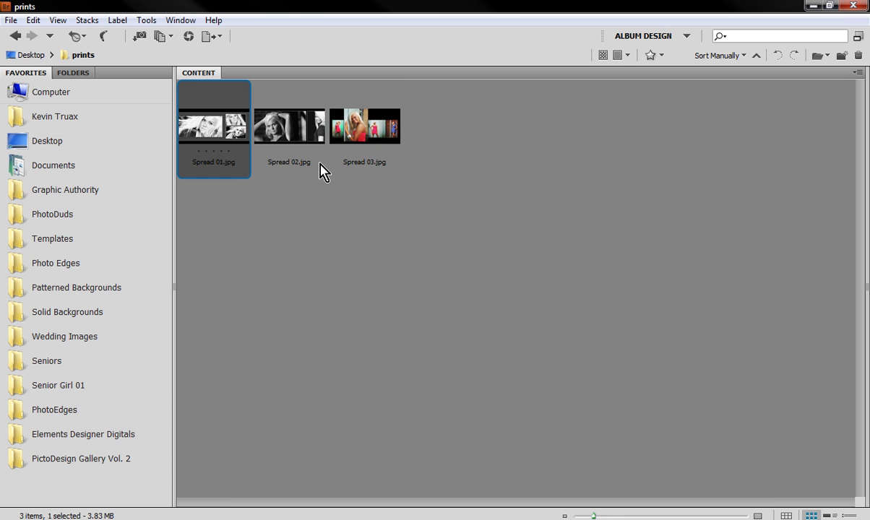
{"action": "left_click", "coordinate": [297, 181]}
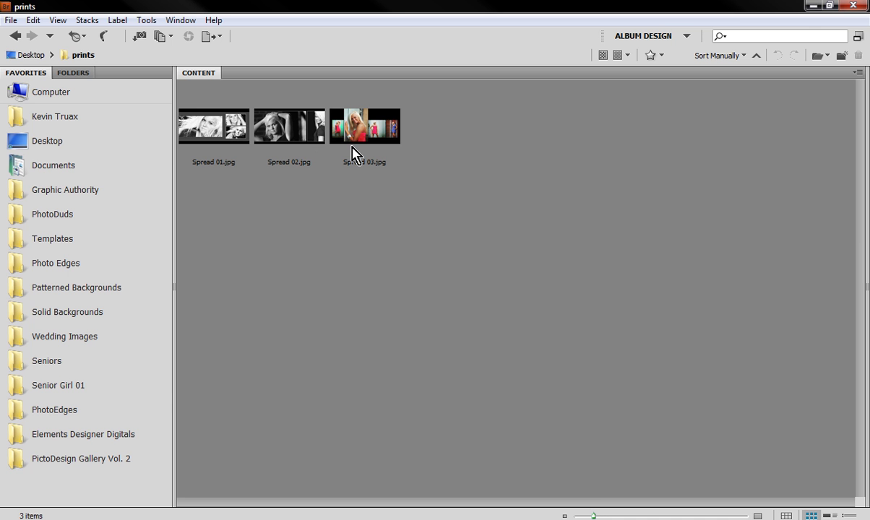
Switch to Photoshop and open PreviewTemplate.psd from the desktop.
{"action": "left_click", "coordinate": [376, 519]}
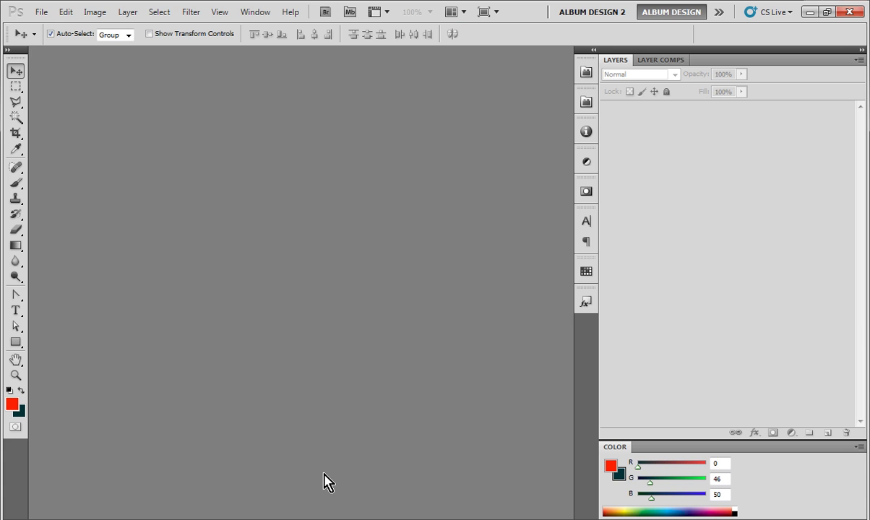
{"action": "double_click", "coordinate": [343, 289]}
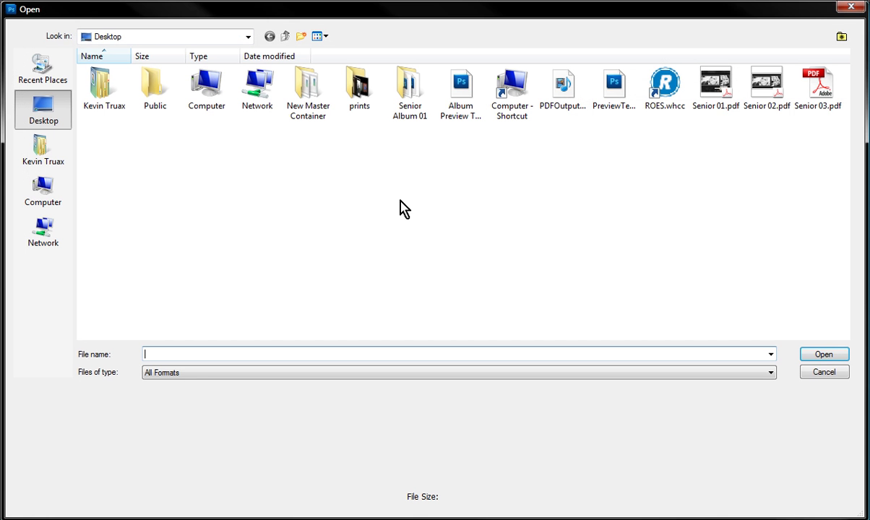
{"action": "left_click", "coordinate": [608, 91]}
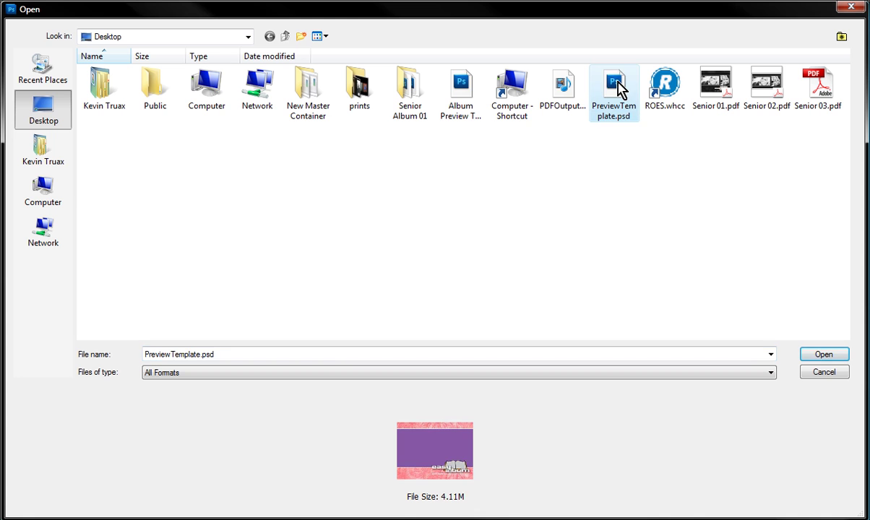
{"action": "double_click", "coordinate": [622, 91]}
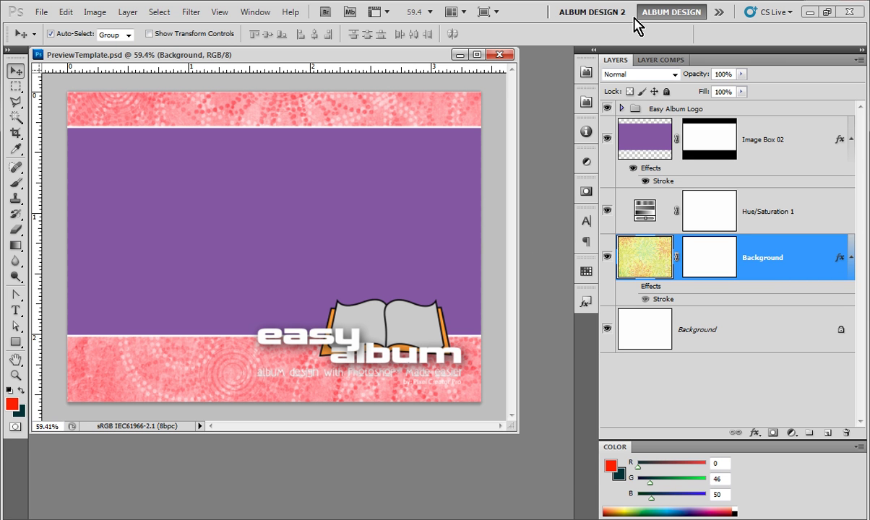
Set the Resize Factor to 100 in the Easy Album preferences and apply the setting.
{"action": "left_click", "coordinate": [587, 73]}
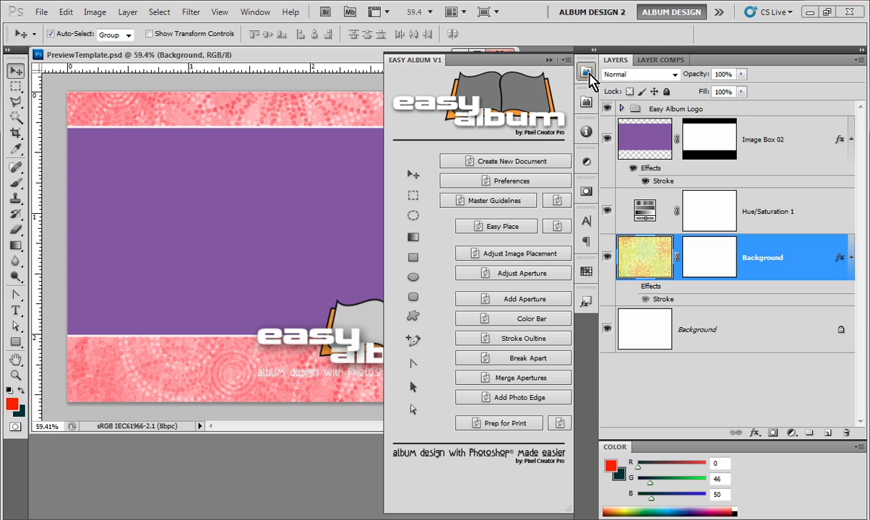
{"action": "left_click", "coordinate": [524, 183]}
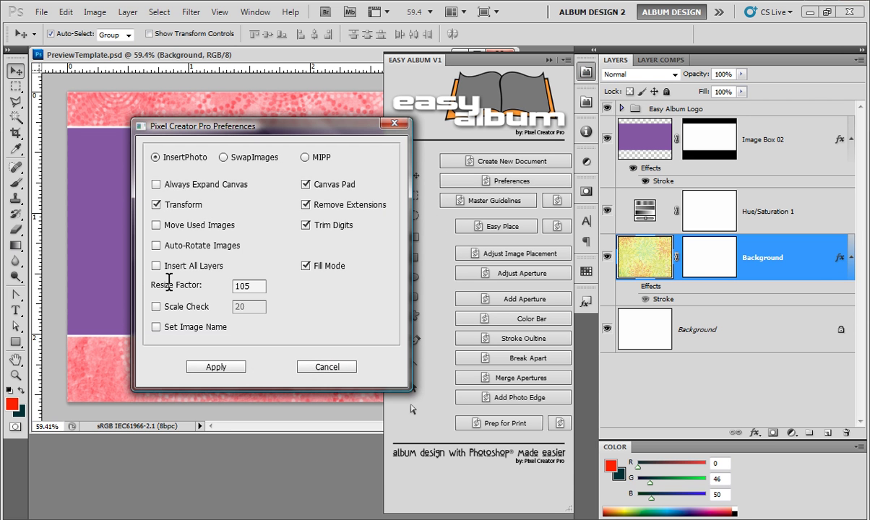
{"action": "left_click", "coordinate": [242, 286]}
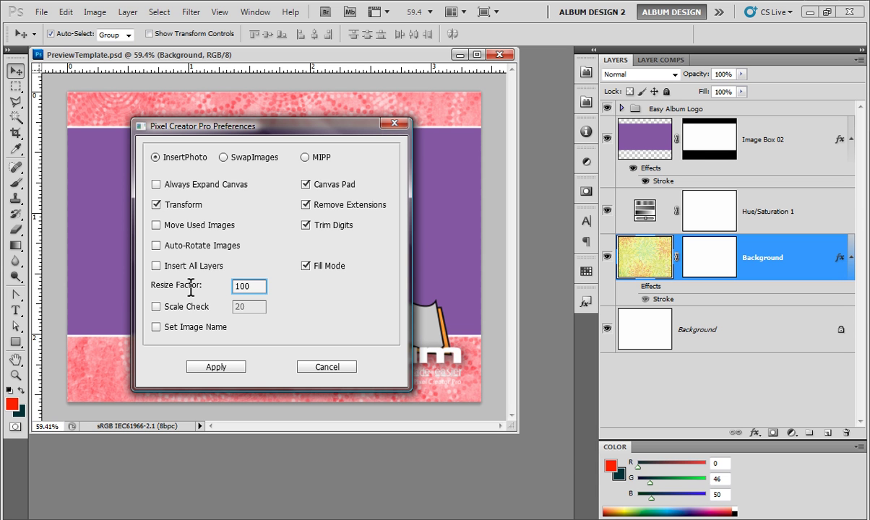
{"action": "left_click", "coordinate": [206, 367]}
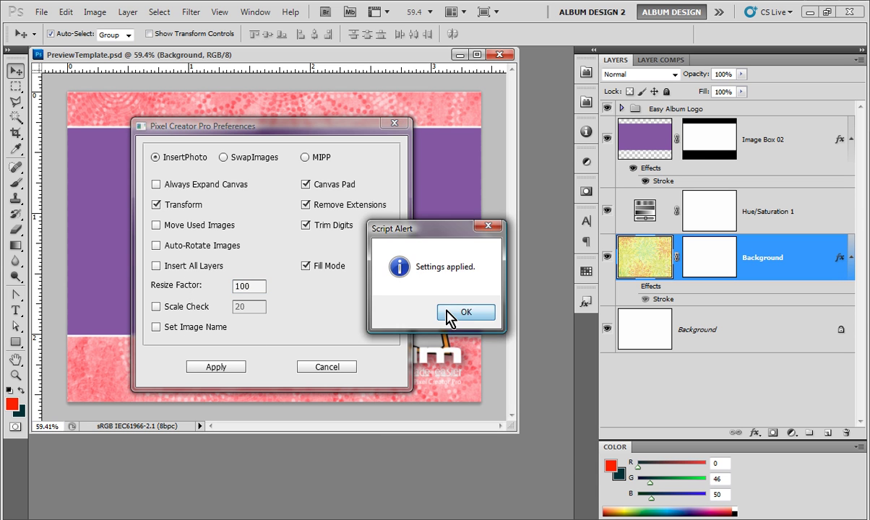
{"action": "left_click", "coordinate": [463, 312]}
{"action": "left_click", "coordinate": [327, 367]}
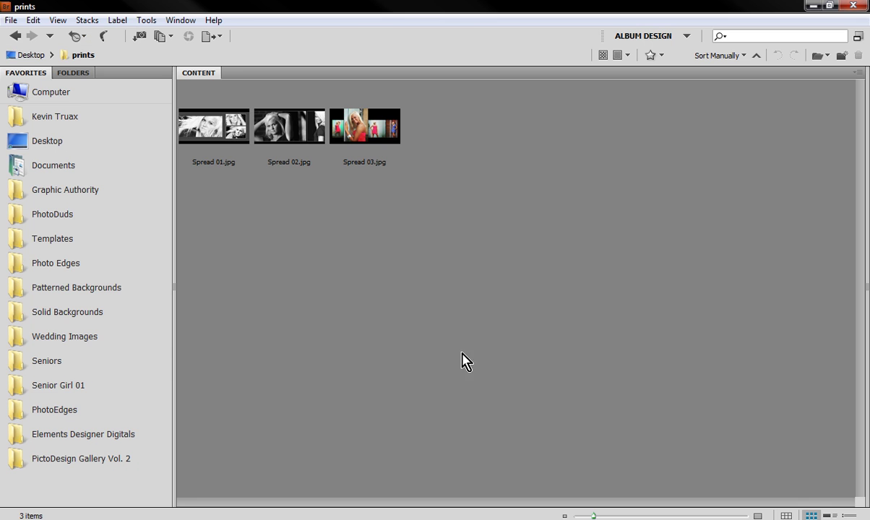
Select Spread 01.jpg in Bridge and insert it into the template's Image Box 02 in Photoshop with Easy Place.
{"action": "key", "text": "alt+Tab"}
{"action": "left_click", "coordinate": [203, 125]}
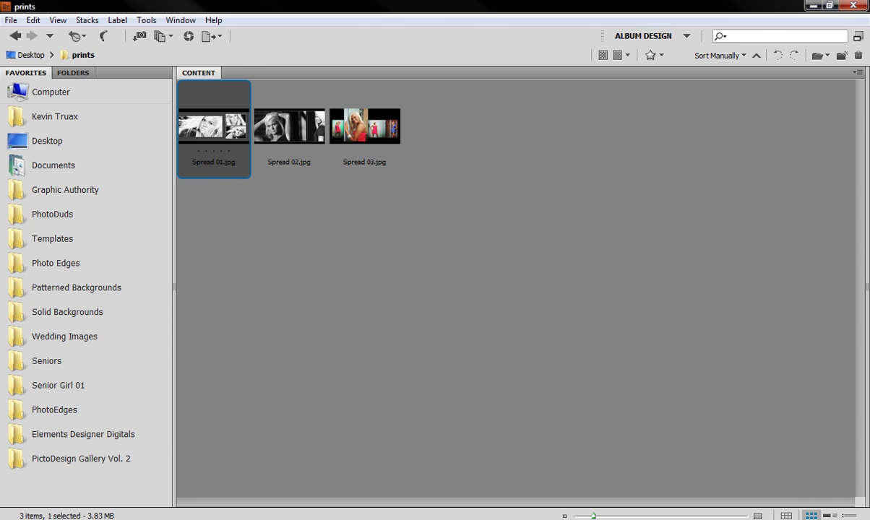
{"action": "key", "text": "alt+Tab"}
{"action": "left_click", "coordinate": [586, 75]}
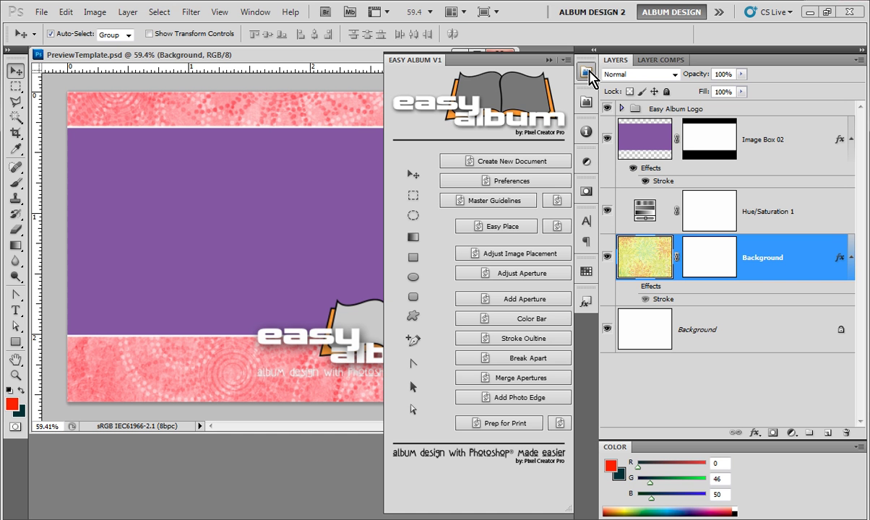
{"action": "left_click", "coordinate": [479, 223]}
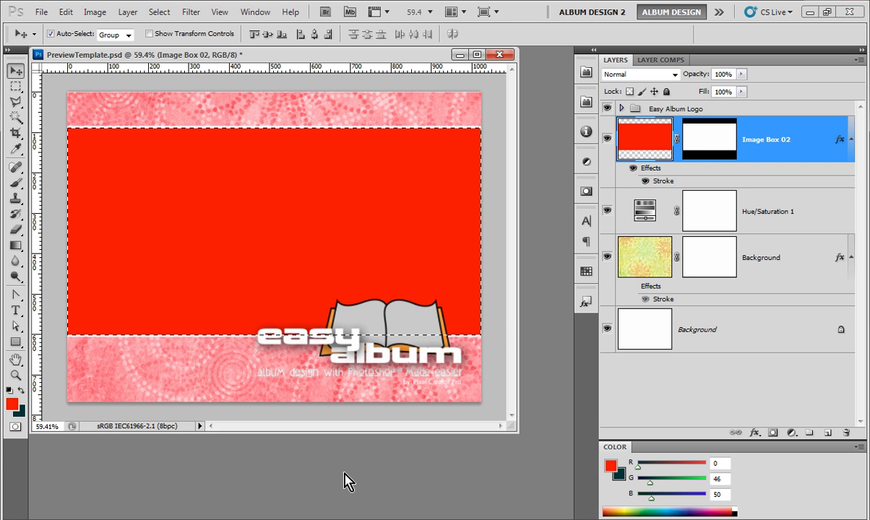
{"action": "left_click", "coordinate": [348, 302]}
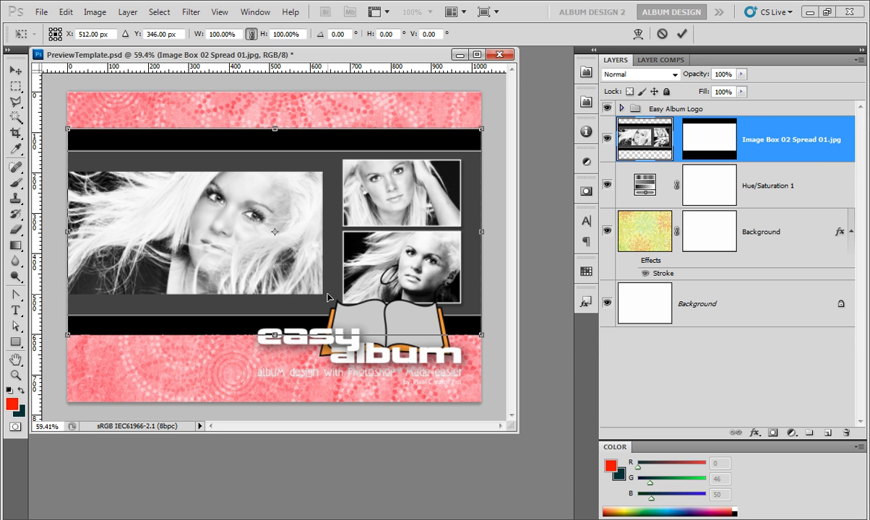
{"action": "key", "text": "Return"}
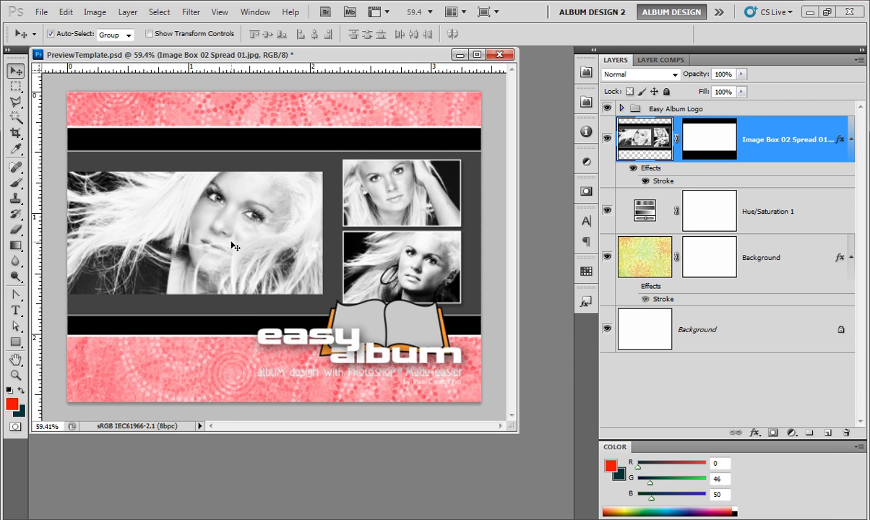
Save the filled template as PreviewTemplate01.psd in the Senior Album 01 folder.
{"action": "left_click", "coordinate": [42, 11]}
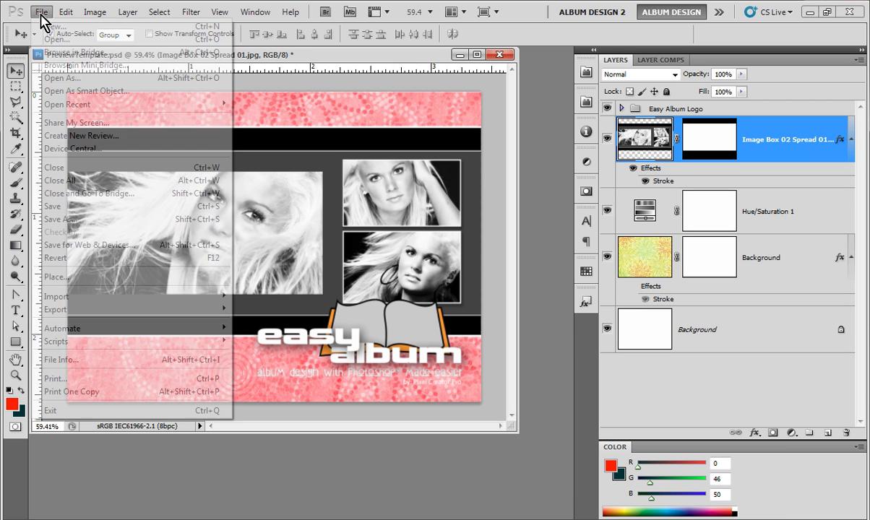
{"action": "left_click", "coordinate": [131, 223]}
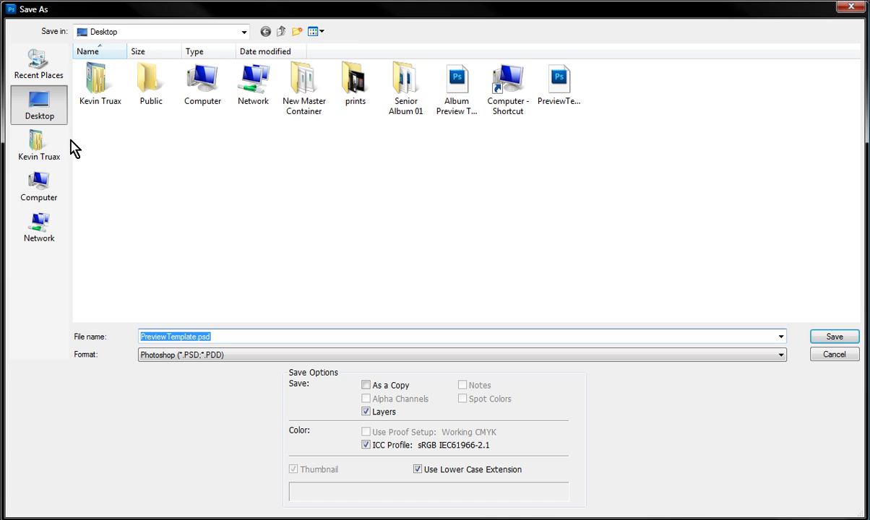
{"action": "double_click", "coordinate": [397, 90]}
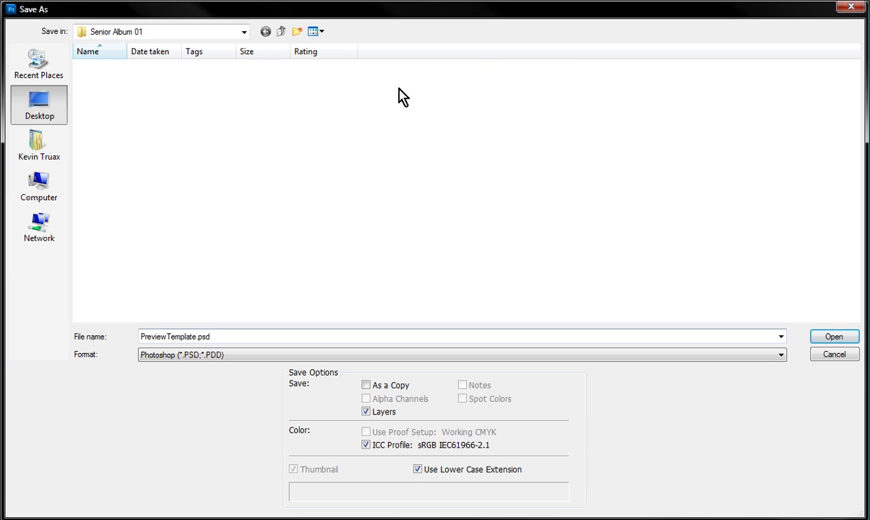
{"action": "double_click", "coordinate": [203, 338]}
{"action": "left_click", "coordinate": [197, 337]}
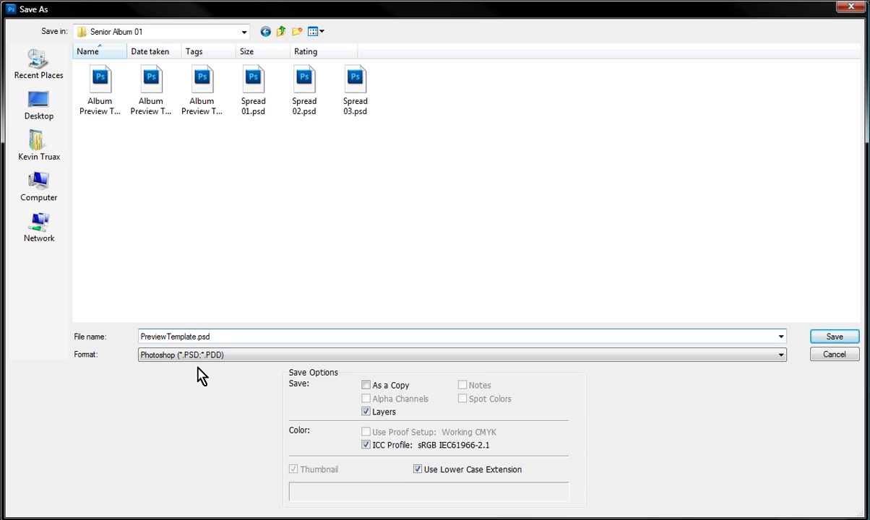
{"action": "left_click", "coordinate": [822, 339]}
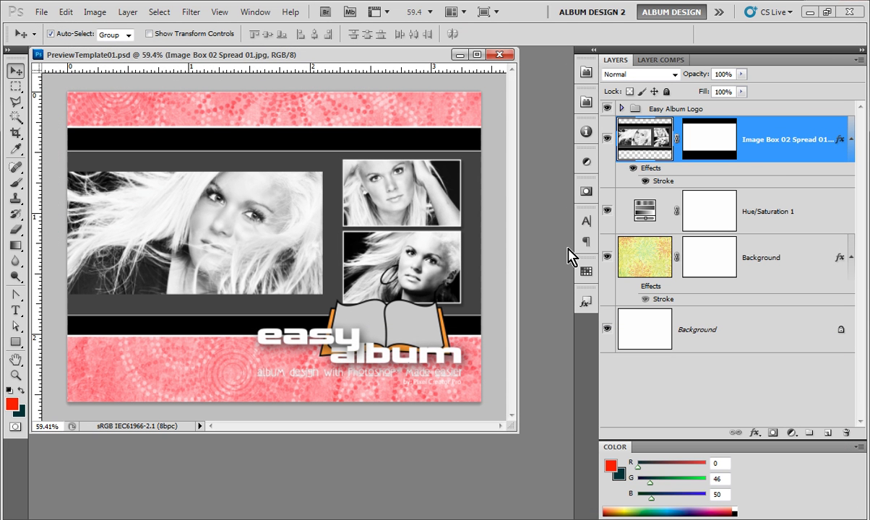
Select Spread 02.jpg in Bridge and replace the spread in the template's image box in Photoshop with it using Easy Place.
{"action": "key", "text": "ctrl+alt+o"}
{"action": "left_click", "coordinate": [311, 145]}
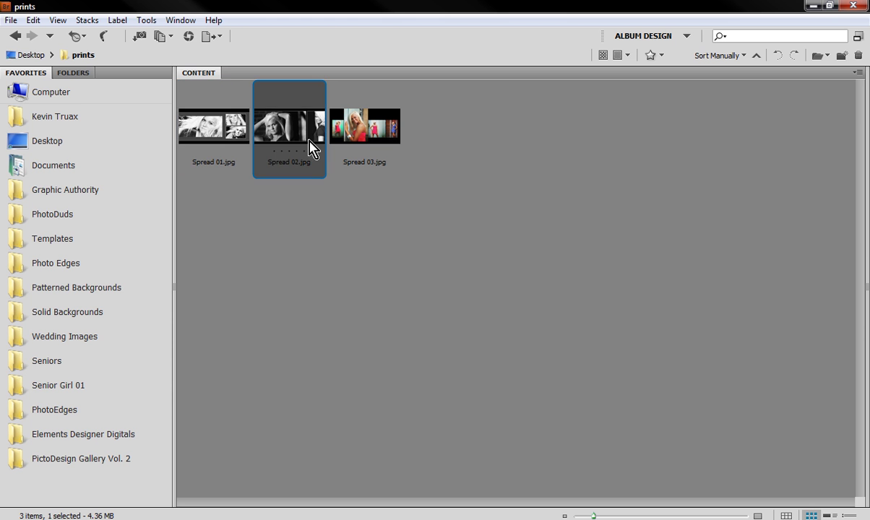
{"action": "key", "text": "ctrl+alt+o"}
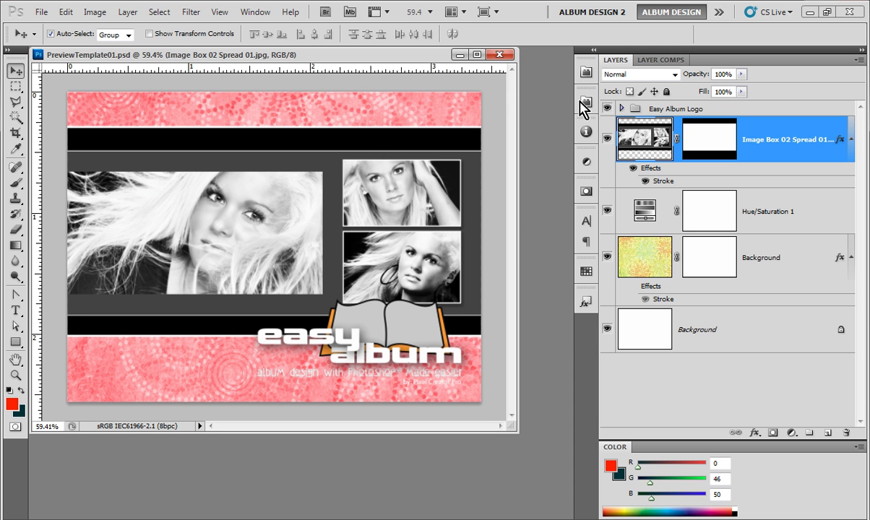
{"action": "left_click", "coordinate": [587, 78]}
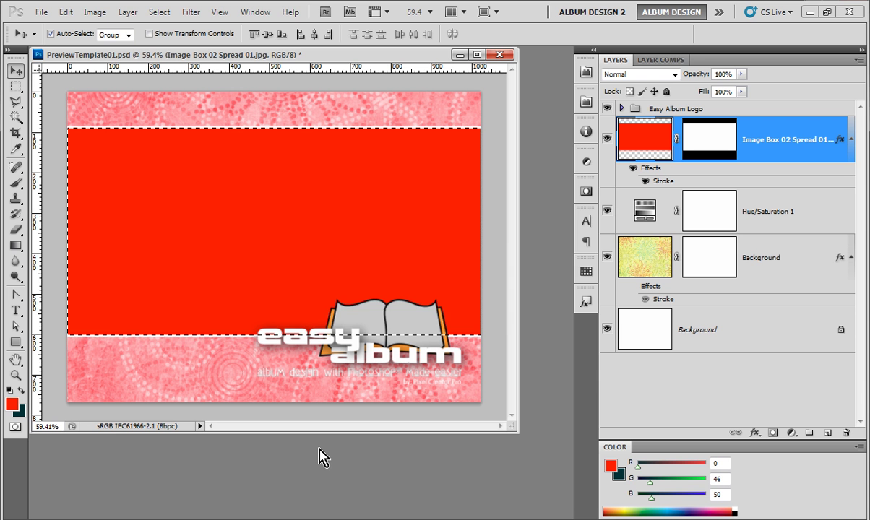
{"action": "left_click", "coordinate": [364, 300]}
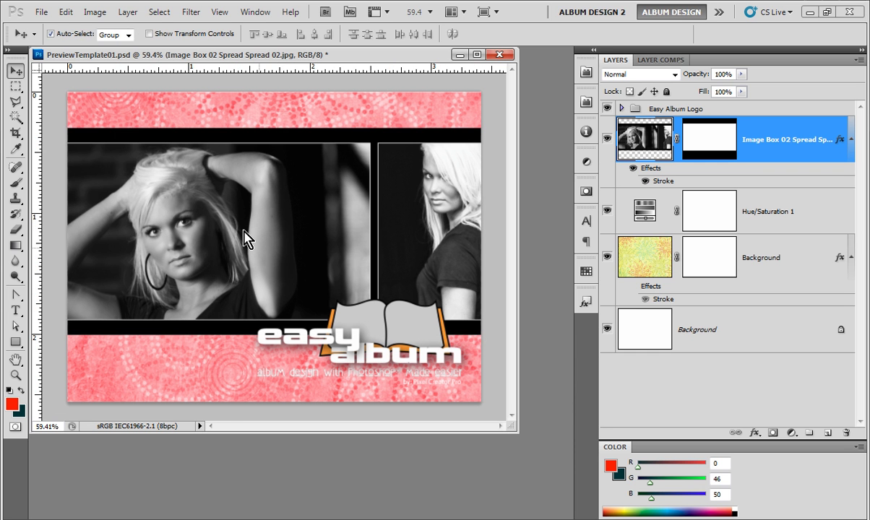
Save the Spread 02 version as PreviewTemplate02.psd in the Senior Album 01 folder.
{"action": "left_click", "coordinate": [33, 12]}
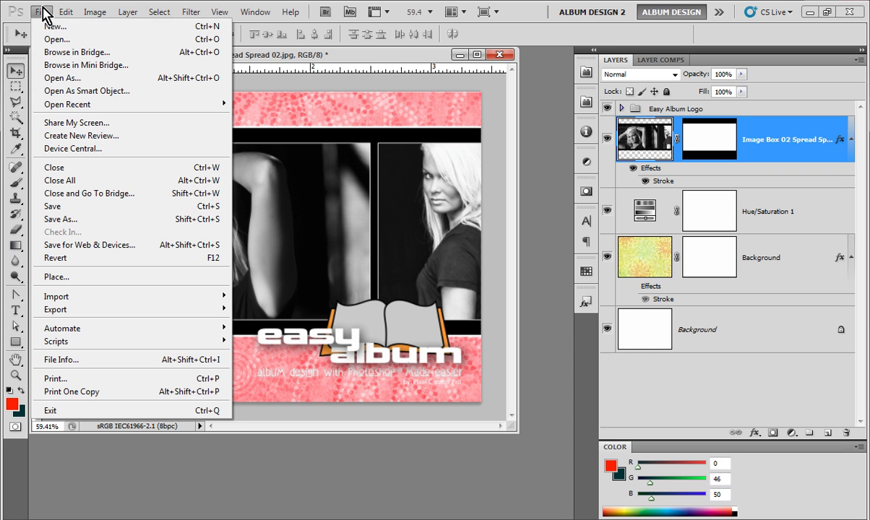
{"action": "left_click", "coordinate": [108, 220]}
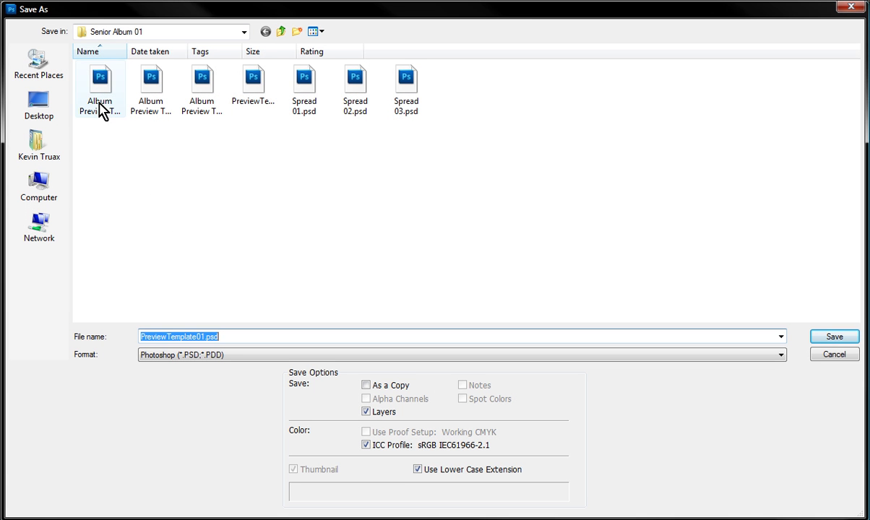
{"action": "left_click", "coordinate": [243, 97]}
{"action": "left_click", "coordinate": [206, 337]}
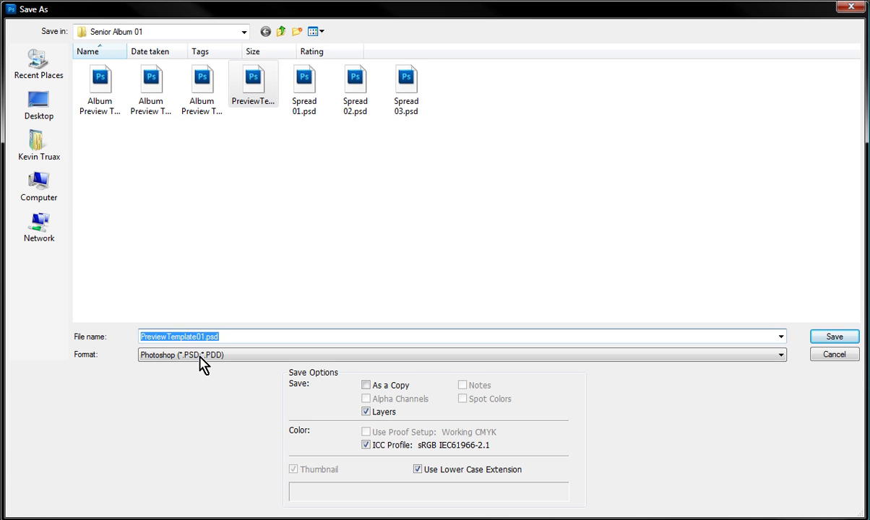
{"action": "left_click", "coordinate": [203, 337]}
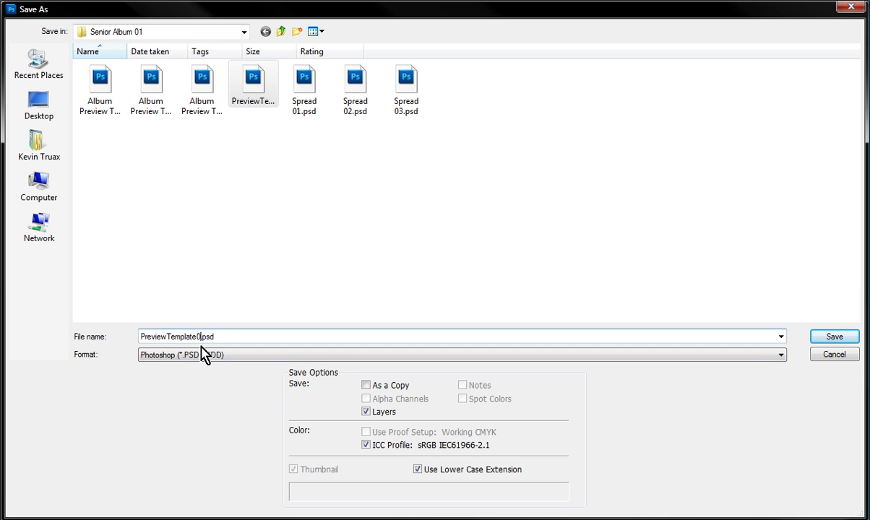
{"action": "left_click", "coordinate": [833, 338]}
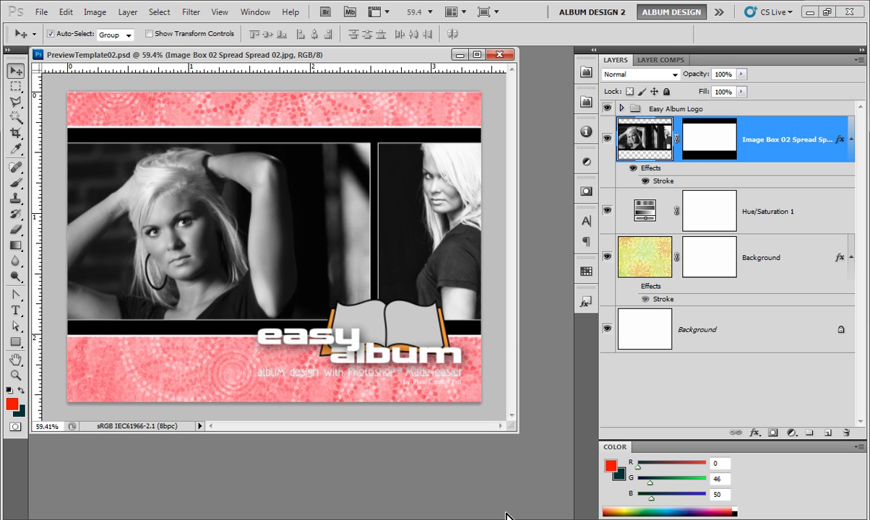
Select Spread 03.jpg in Bridge and replace the spread in the template's image box in Photoshop with it using Easy Place.
{"action": "left_click", "coordinate": [506, 516]}
{"action": "left_click", "coordinate": [349, 129]}
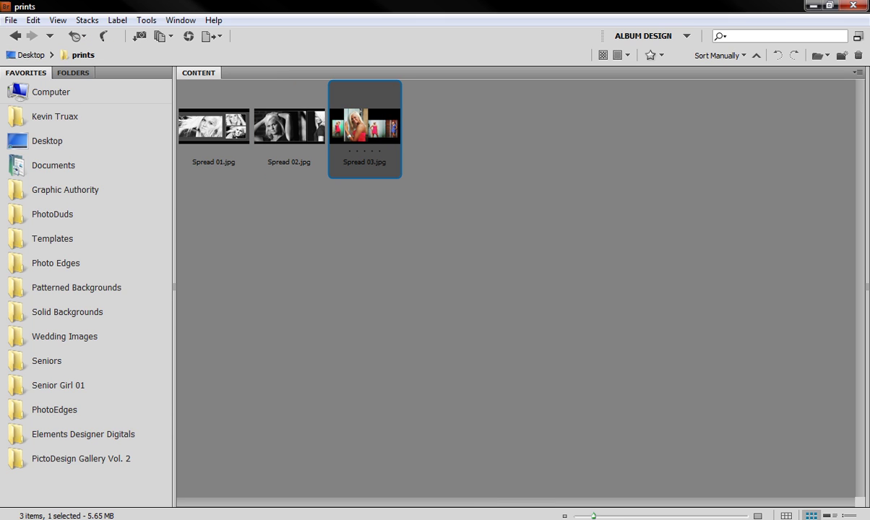
{"action": "key", "text": "alt+Tab"}
{"action": "left_click", "coordinate": [588, 75]}
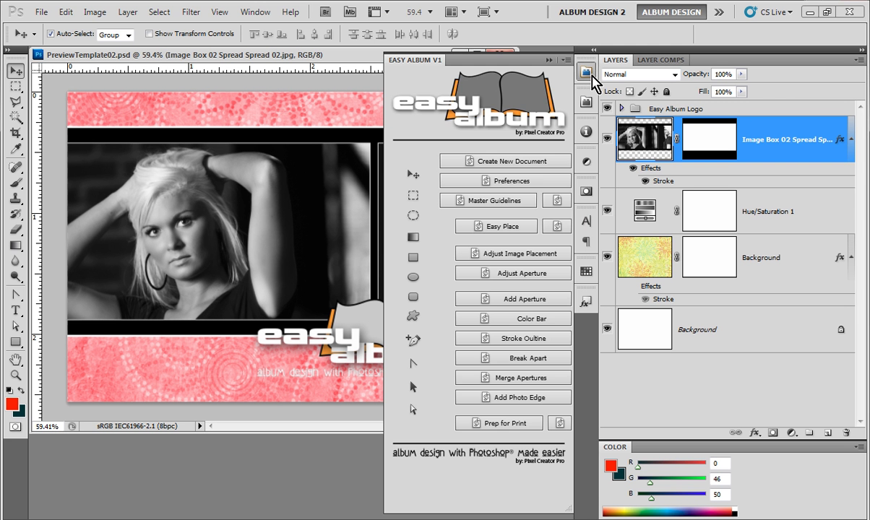
{"action": "left_click", "coordinate": [522, 228]}
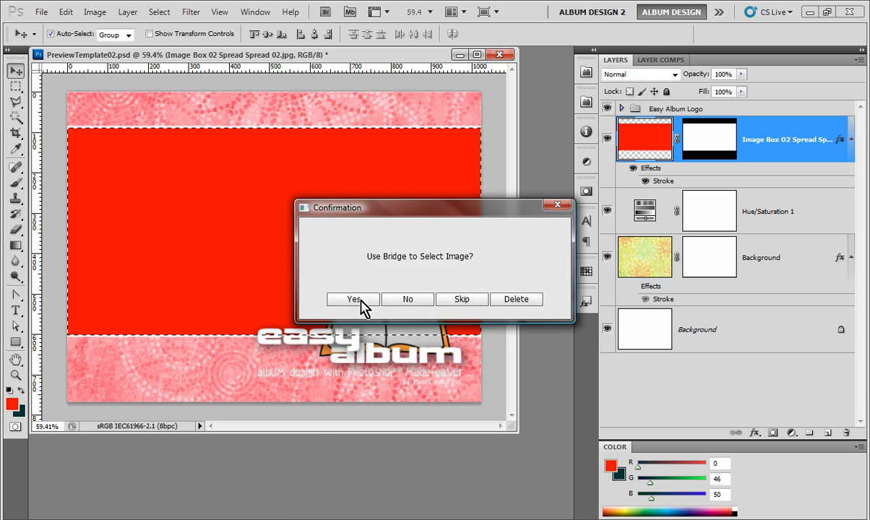
{"action": "left_click", "coordinate": [355, 300]}
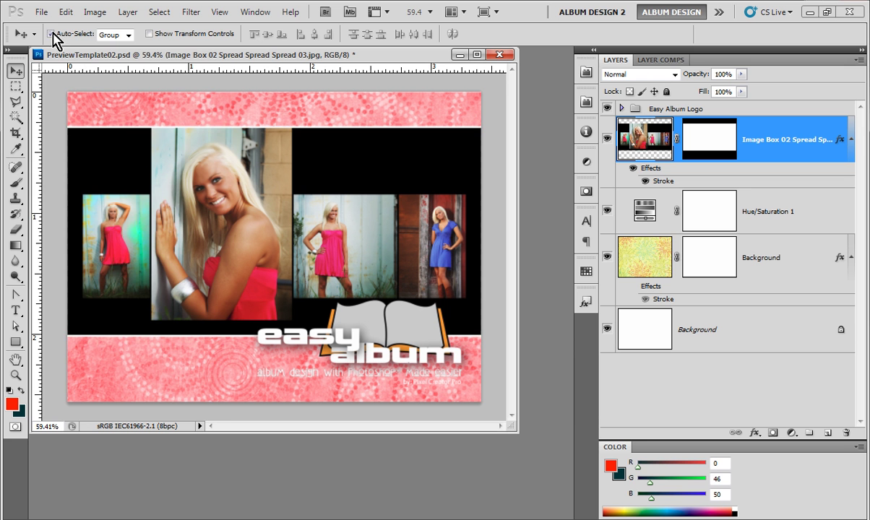
Save the Spread 03 version as PreviewTemplate03.psd in the Senior Album 01 folder and close the document.
{"action": "left_click", "coordinate": [42, 13]}
{"action": "left_click", "coordinate": [78, 218]}
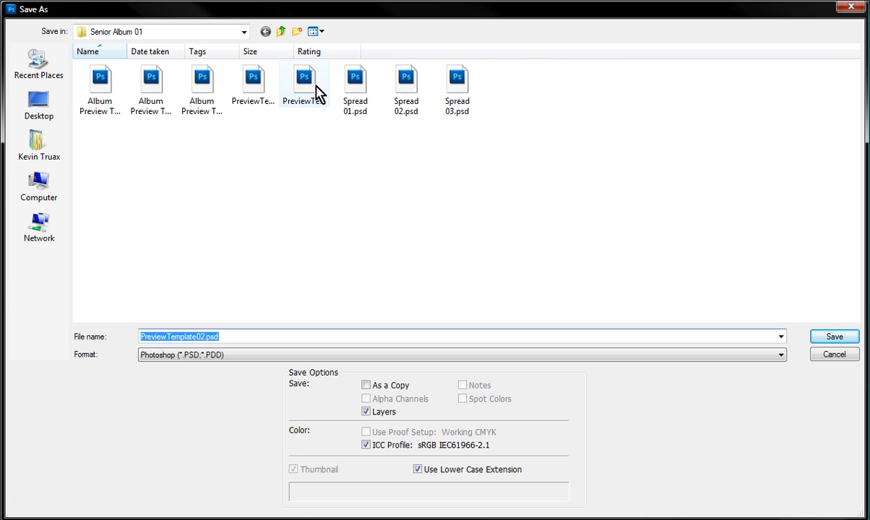
{"action": "left_click", "coordinate": [315, 94]}
{"action": "double_click", "coordinate": [204, 336]}
{"action": "key", "text": "Tab"}
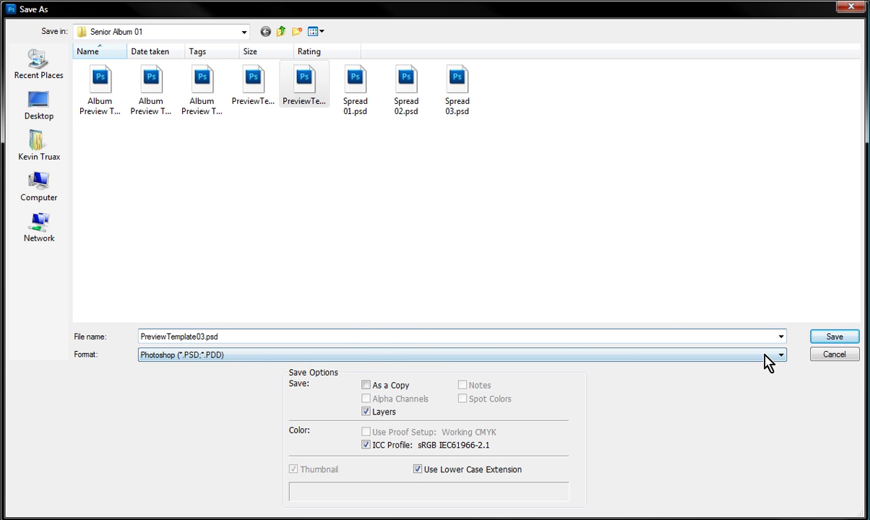
{"action": "left_click", "coordinate": [835, 337]}
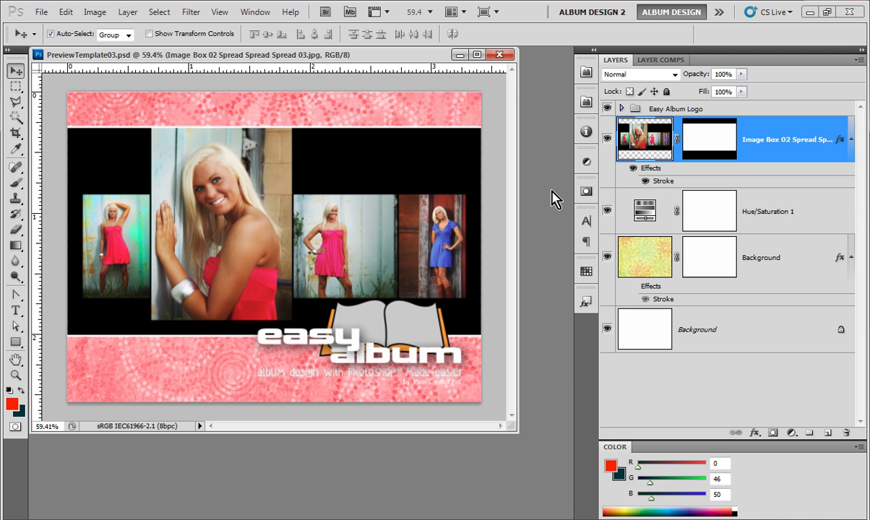
{"action": "left_click", "coordinate": [503, 56]}
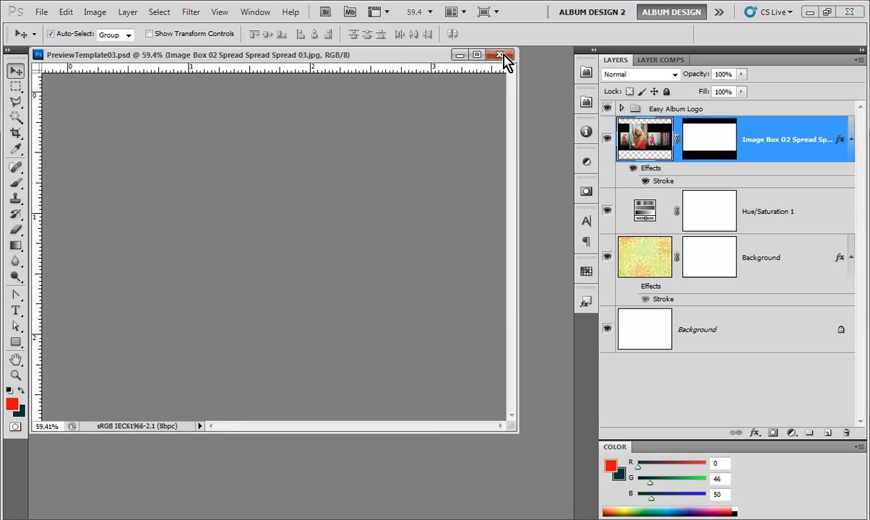
Switch to Bridge and go from the prints folder to the Senior Album 01 folder on the Desktop.
{"action": "key", "text": "alt+Tab"}
{"action": "left_click", "coordinate": [425, 287]}
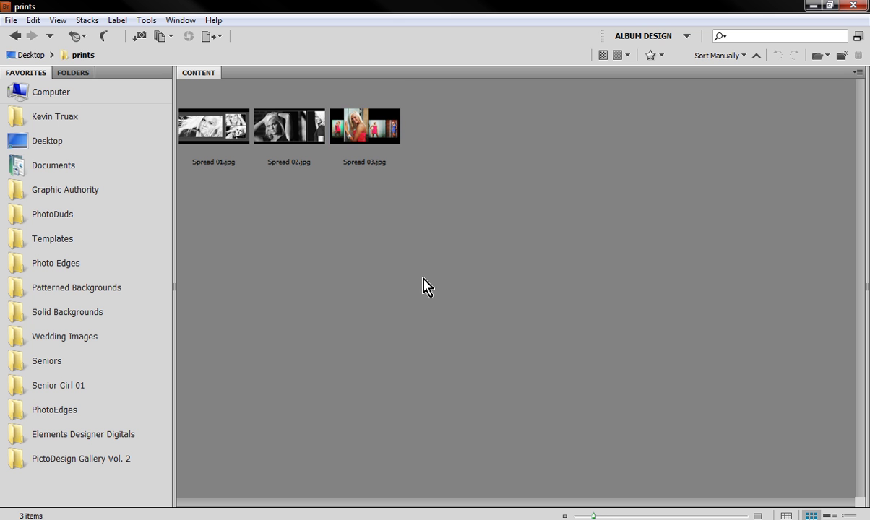
{"action": "key", "text": "ctrl+Up"}
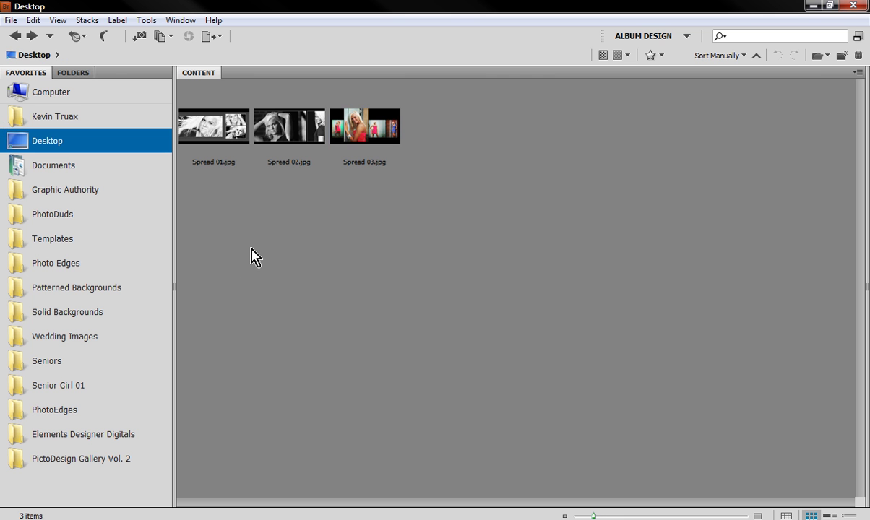
{"action": "double_click", "coordinate": [659, 112]}
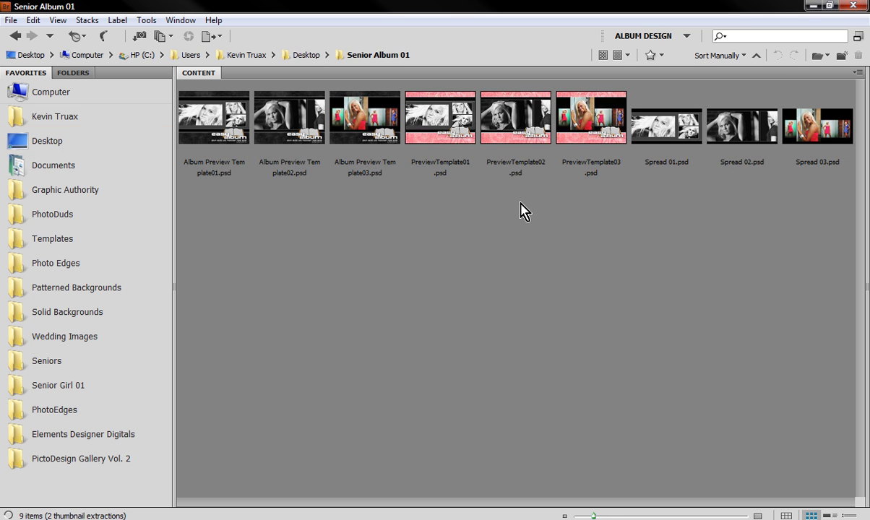
Select PreviewTemplate01.psd, PreviewTemplate02.psd and PreviewTemplate03.psd together in the Senior Album 01 folder.
{"action": "left_click", "coordinate": [434, 141]}
{"action": "left_click", "coordinate": [492, 137]}
{"action": "left_click", "coordinate": [575, 132]}
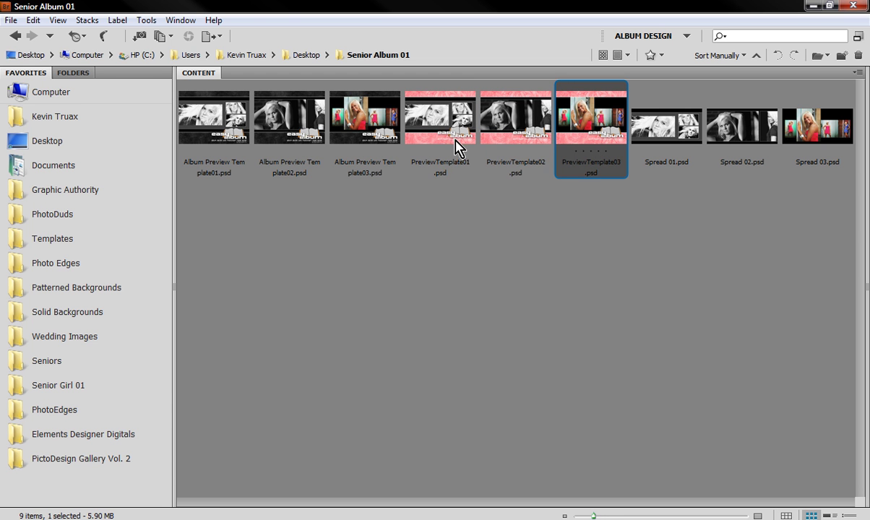
{"action": "left_click", "coordinate": [455, 144]}
{"action": "left_click", "coordinate": [539, 230]}
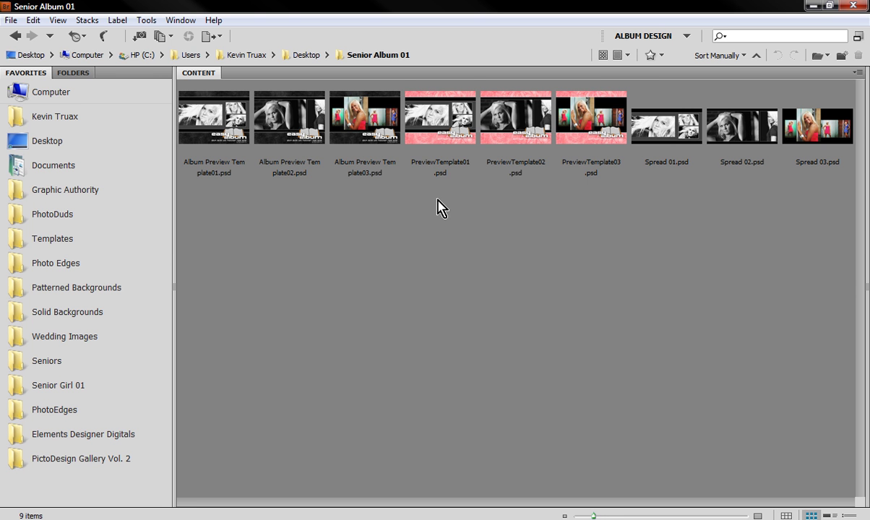
{"action": "left_click_drag", "start_coordinate": [438, 199], "coordinate": [574, 115]}
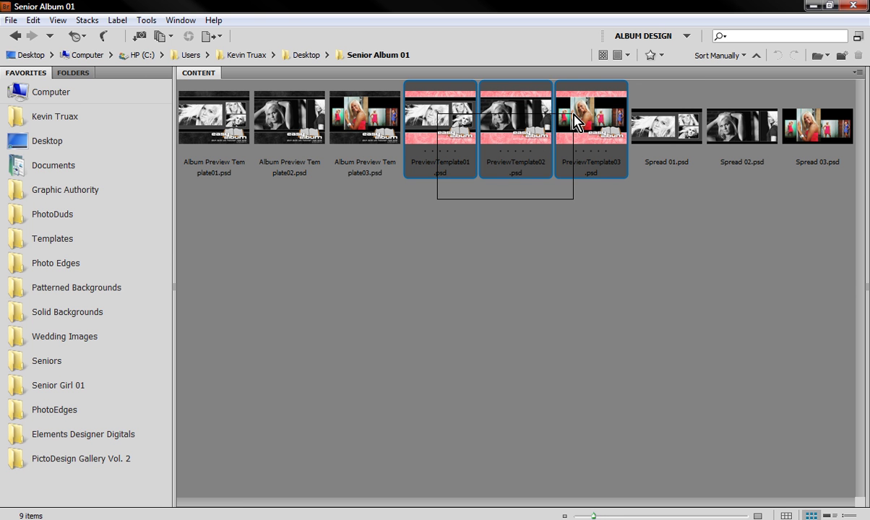
{"action": "left_click", "coordinate": [431, 211]}
{"action": "left_click_drag", "start_coordinate": [432, 209], "coordinate": [588, 120]}
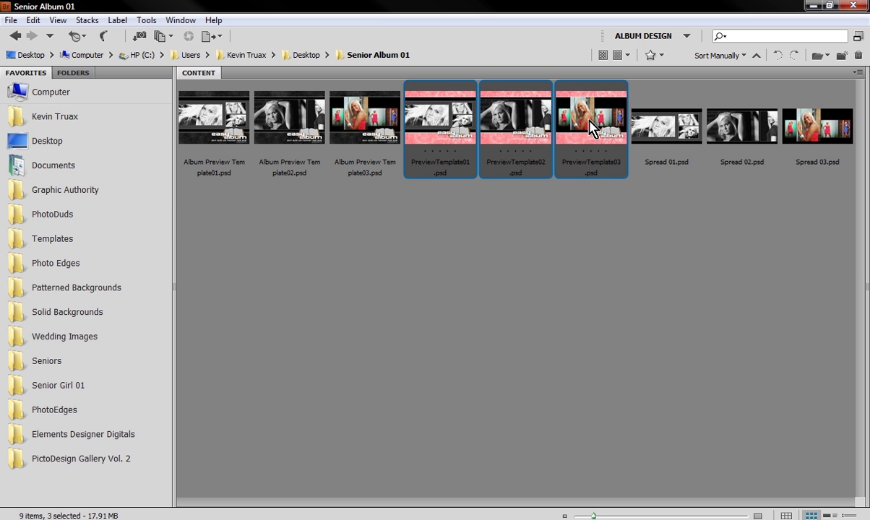
Switch Bridge to the Output workspace and apply the Web Preview template to the PDF output.
{"action": "left_click", "coordinate": [683, 40]}
{"action": "left_click", "coordinate": [590, 182]}
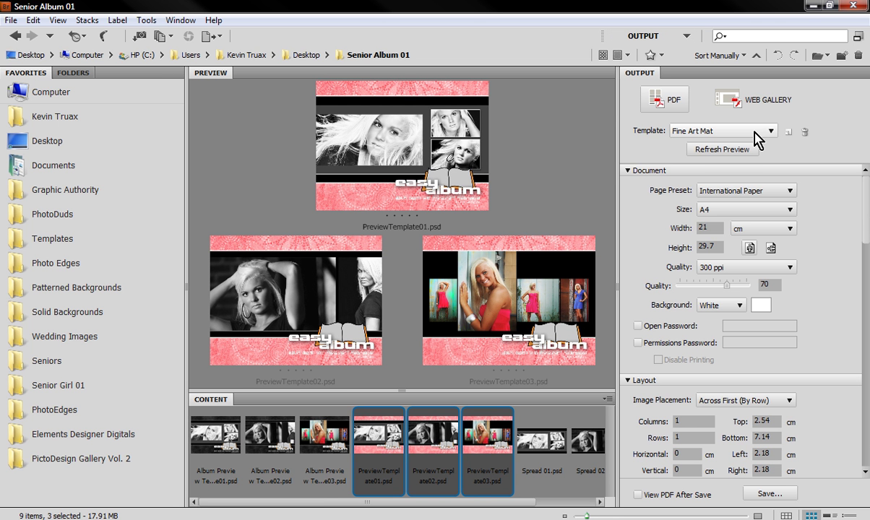
{"action": "left_click", "coordinate": [767, 132]}
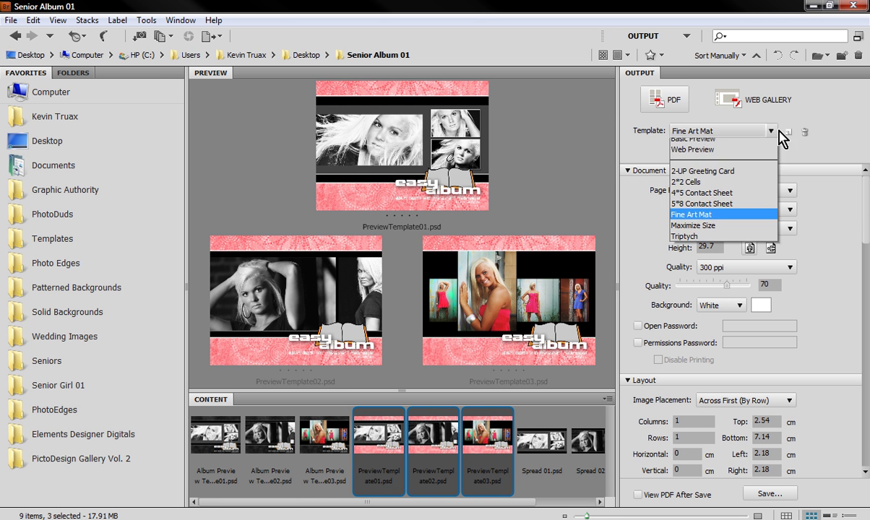
{"action": "left_click", "coordinate": [738, 128]}
{"action": "left_click", "coordinate": [716, 133]}
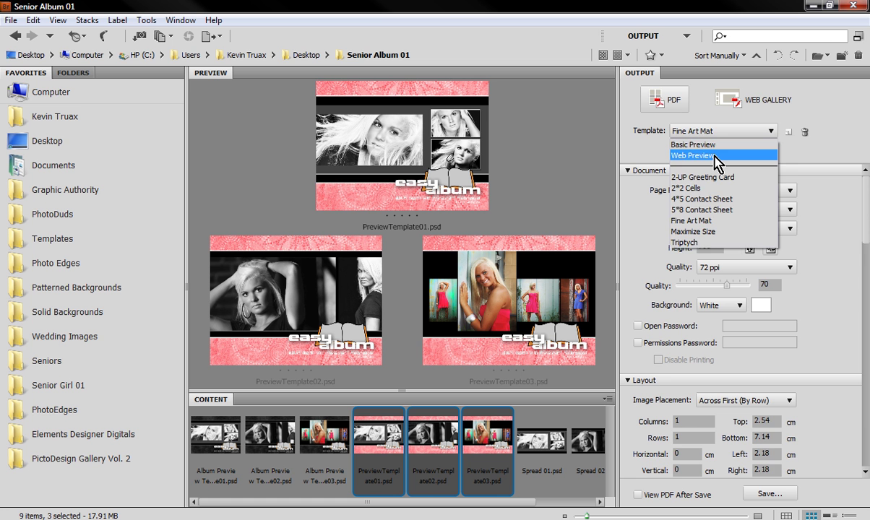
{"action": "left_click", "coordinate": [718, 163]}
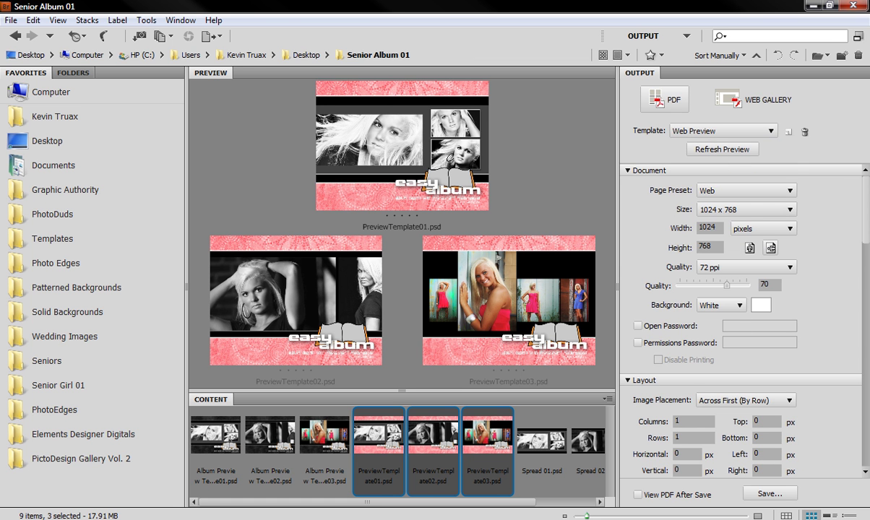
Enable viewing the PDF after saving and save the presentation to the Desktop as Preview.pdf.
{"action": "left_click_drag", "start_coordinate": [867, 258], "coordinate": [865, 468]}
{"action": "left_click", "coordinate": [645, 496]}
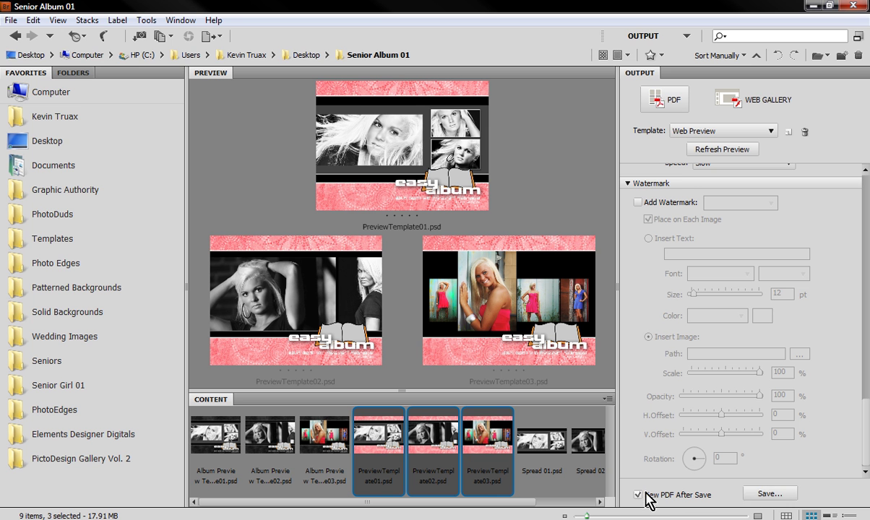
{"action": "left_click", "coordinate": [763, 497]}
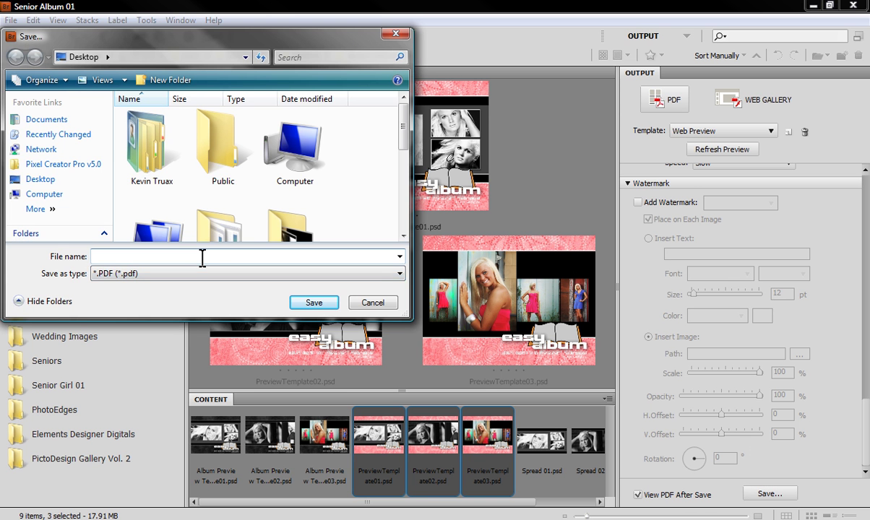
{"action": "type", "text": "Preview"}
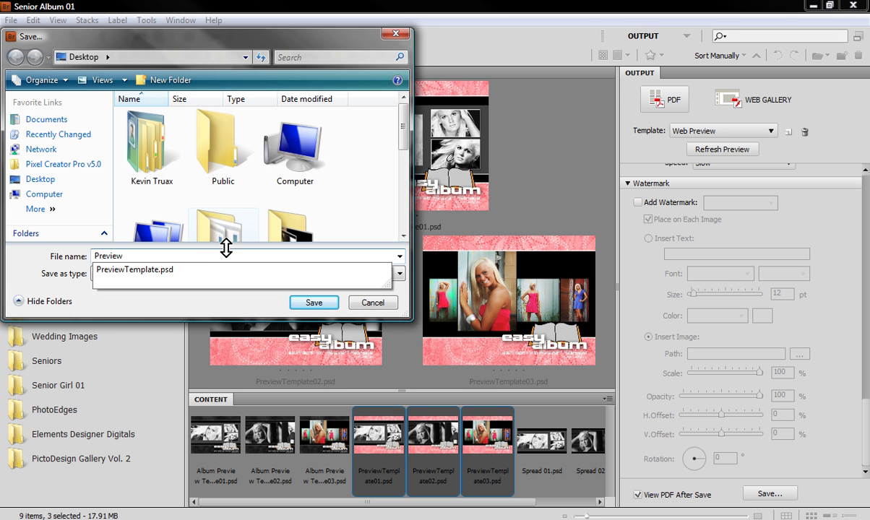
{"action": "left_click", "coordinate": [308, 303]}
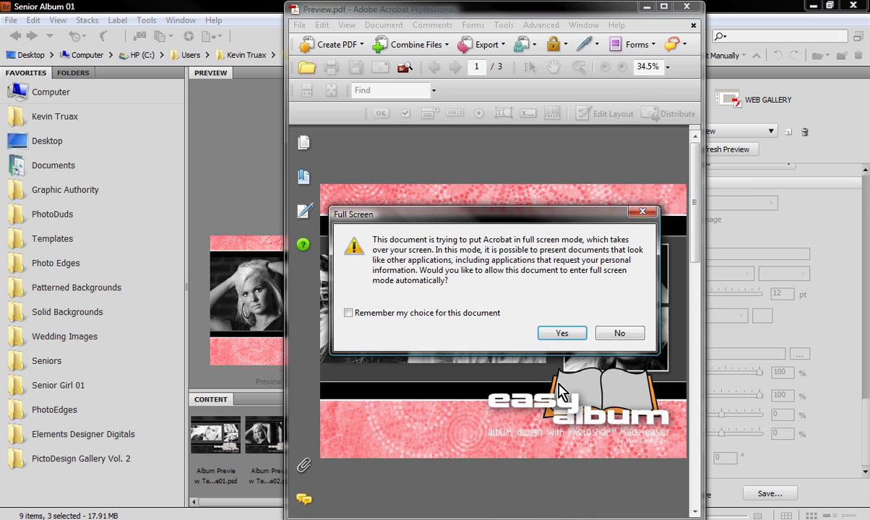
Allow the saved PDF to run in full screen and page through the album preview spreads.
{"action": "left_click", "coordinate": [549, 334]}
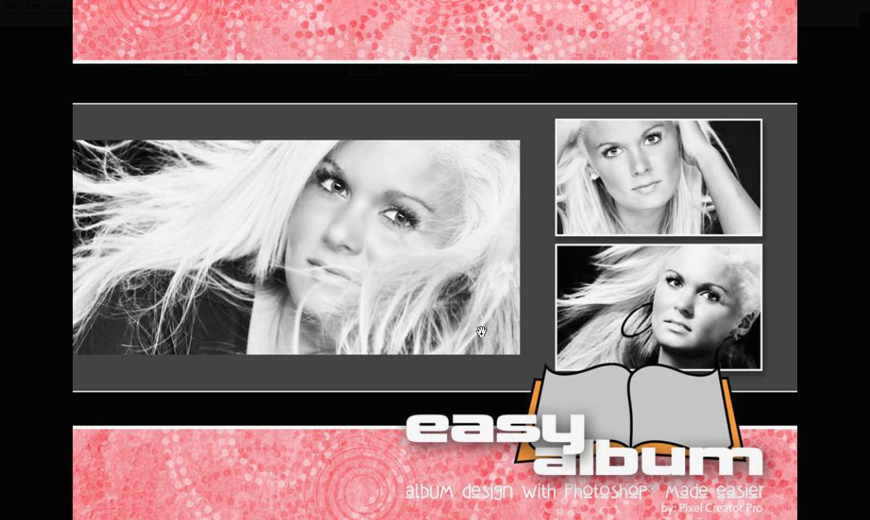
{"action": "left_click", "coordinate": [482, 332]}
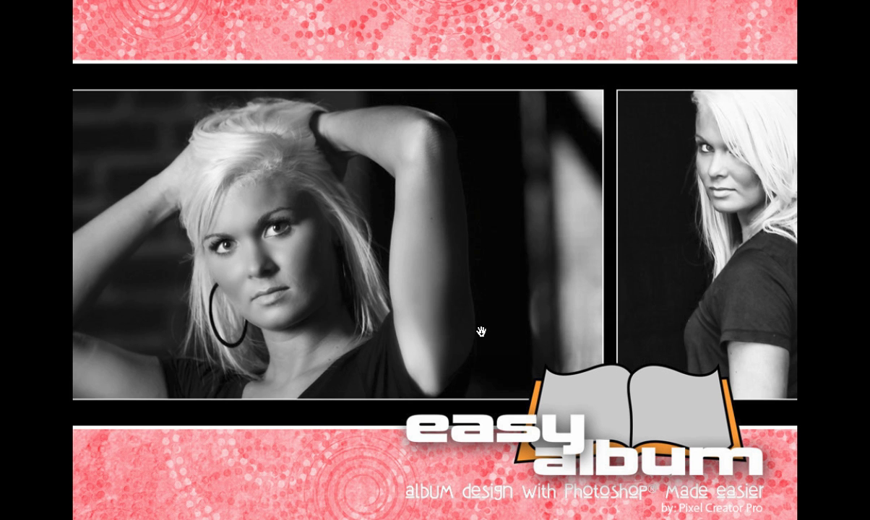